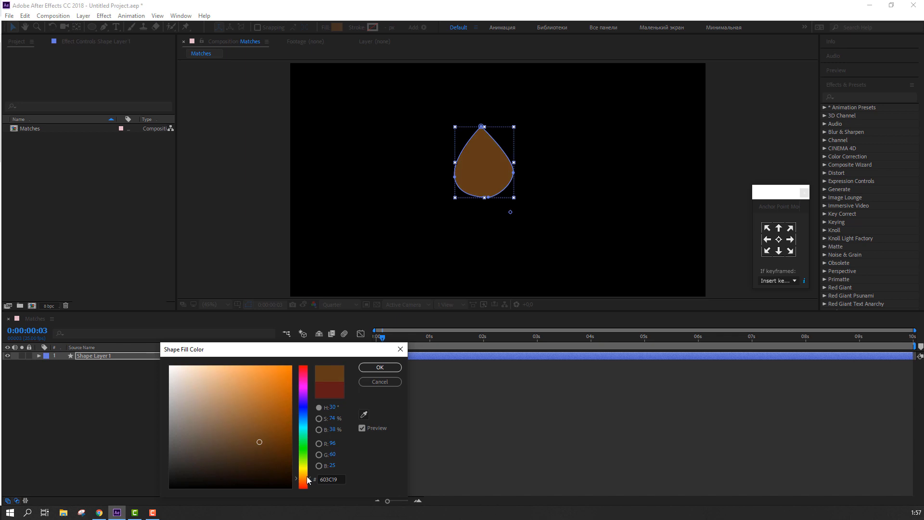
Change the teardrop shape's fill to a bright orange with a hue of 24°.
drag(262, 380, 252, 370)
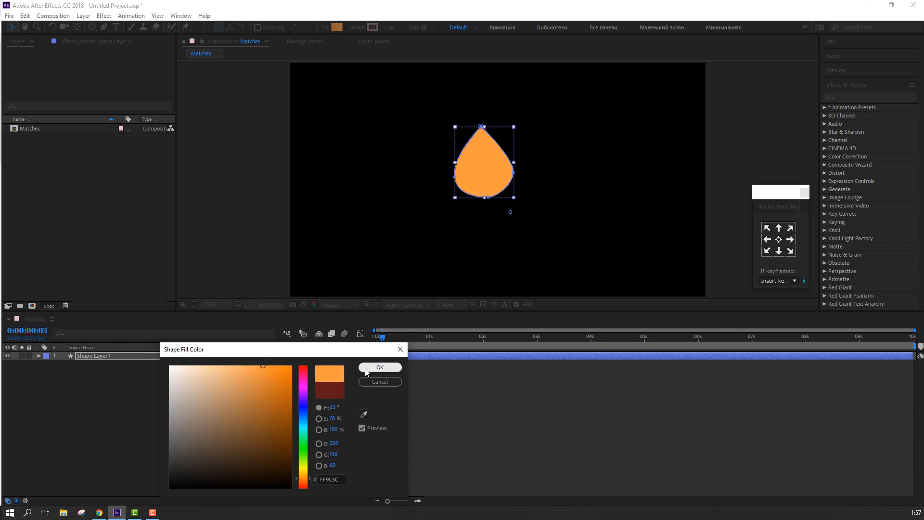
drag(304, 481, 304, 484)
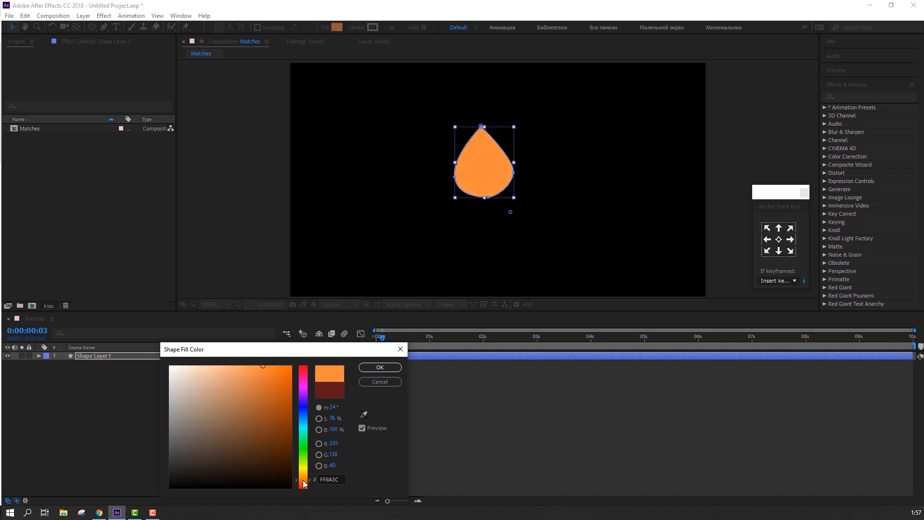
drag(262, 366, 267, 368)
click(370, 368)
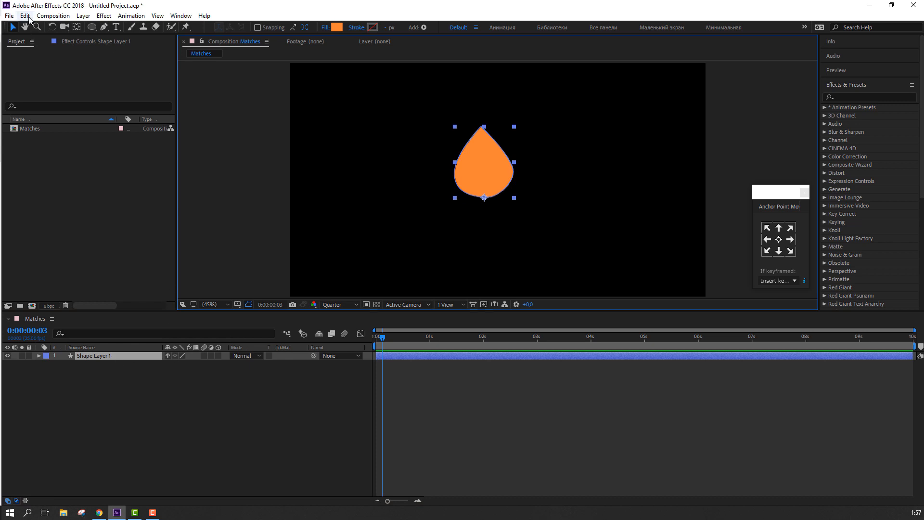
Find the Wave Warp effect and apply it to the orange teardrop shape.
click(859, 96)
text(wave)
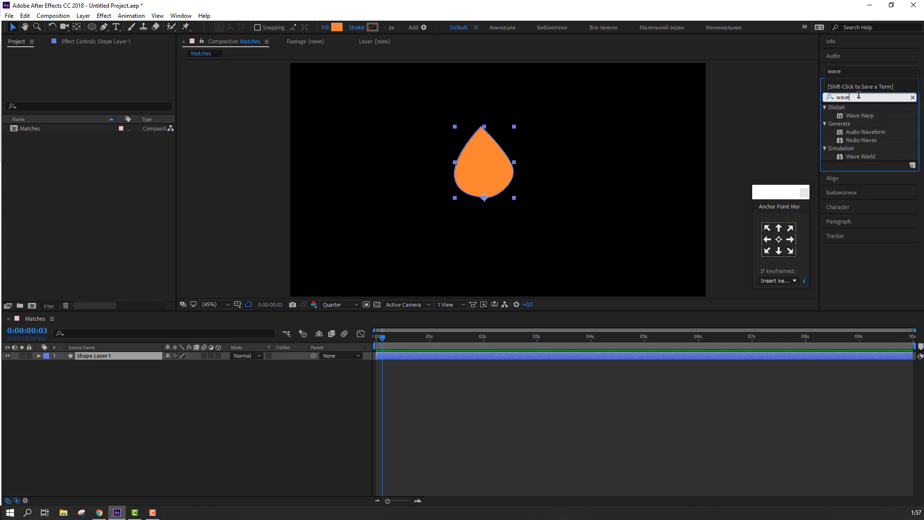
drag(848, 117, 496, 159)
click(310, 408)
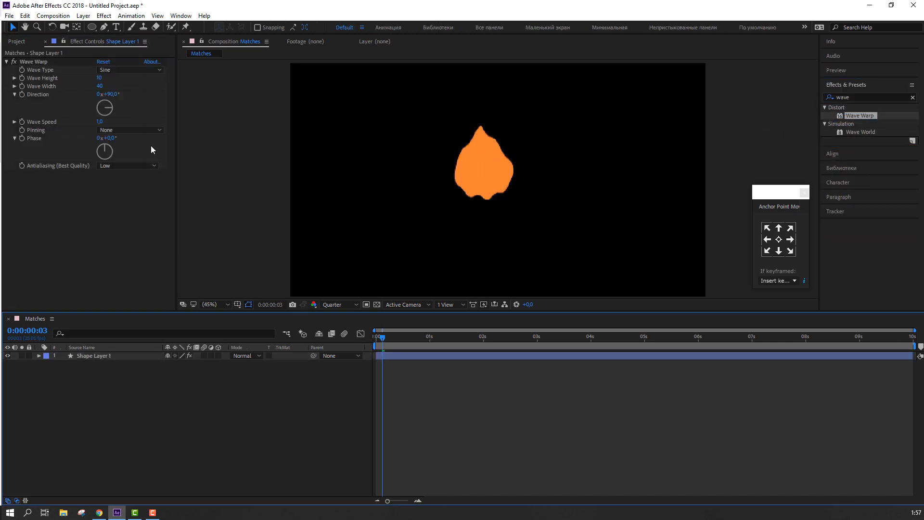
Set the Wave Warp's wave width to 100 and preview the animation from the start.
click(100, 85)
text(100)
key(Return)
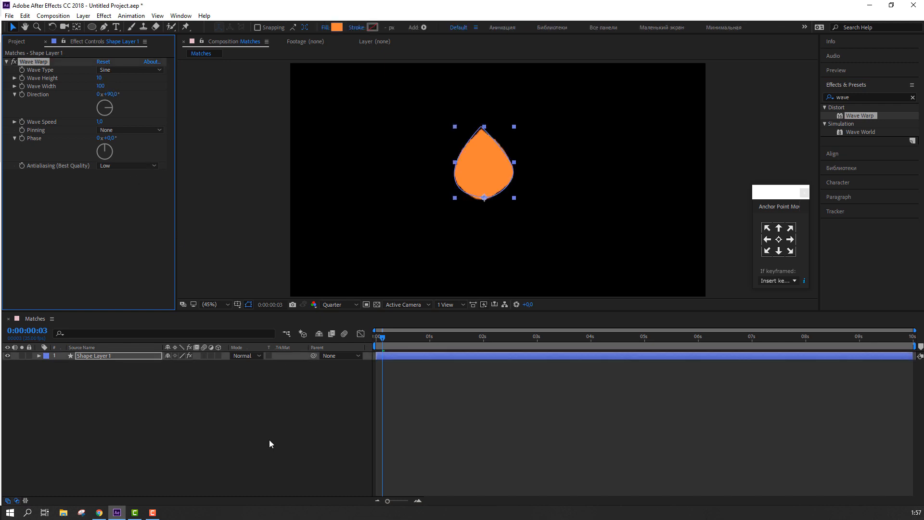
click(270, 440)
mouse_move(386, 339)
mouse_down()
mouse_move(496, 337)
mouse_move(435, 349)
mouse_move(376, 343)
mouse_up()
key(space)
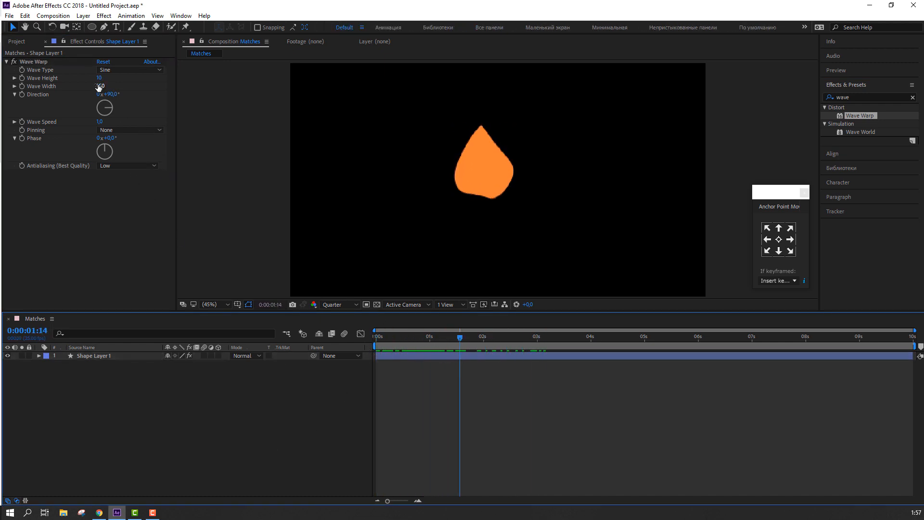
Try a Wave Warp direction of 125° and preview the animation.
drag(111, 98, 96, 96)
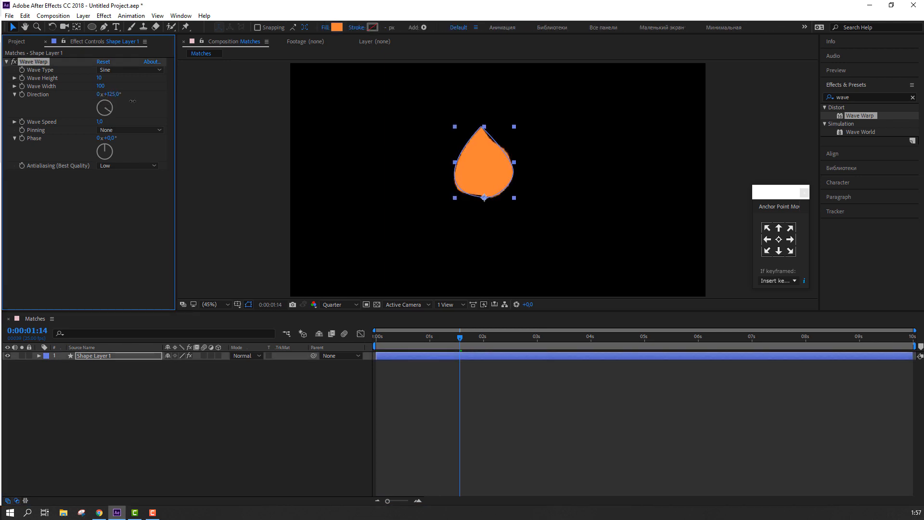
click(542, 455)
key(space)
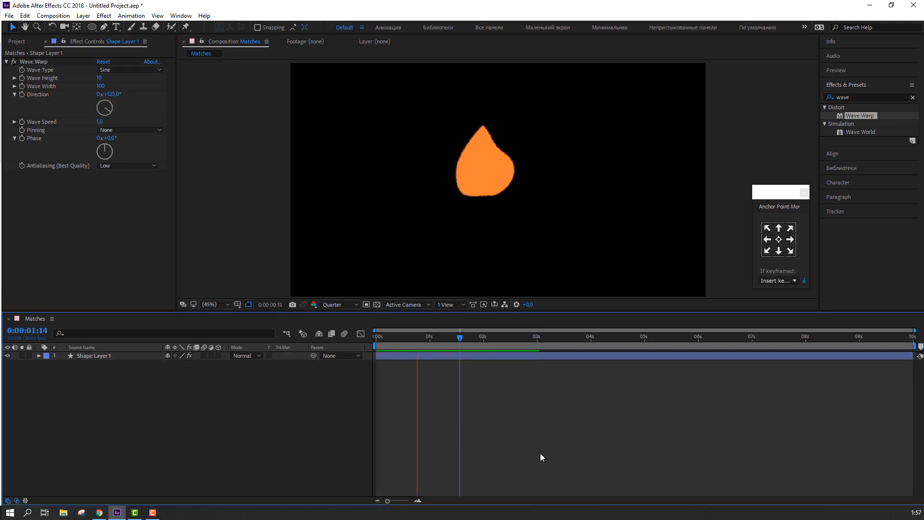
Set the Wave Warp direction to 0° and check the motion in the preview.
click(110, 94)
text(0)
key(Return)
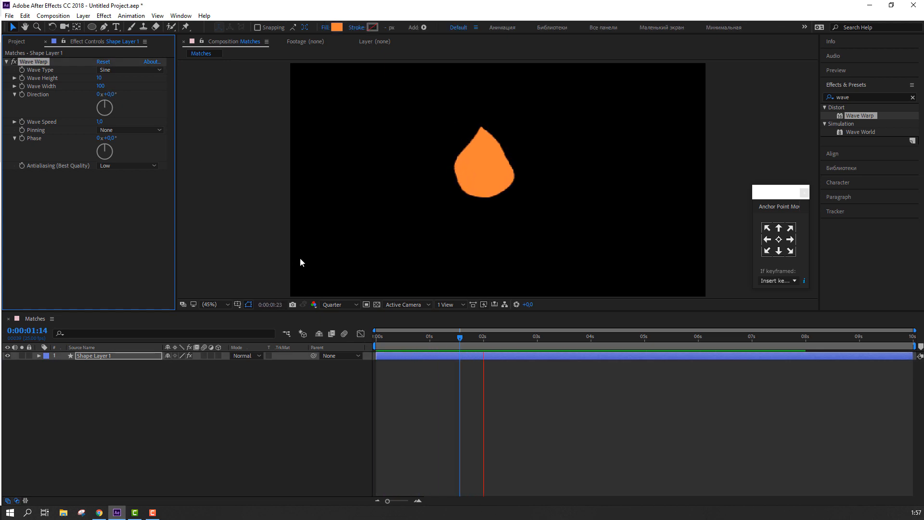
key(space)
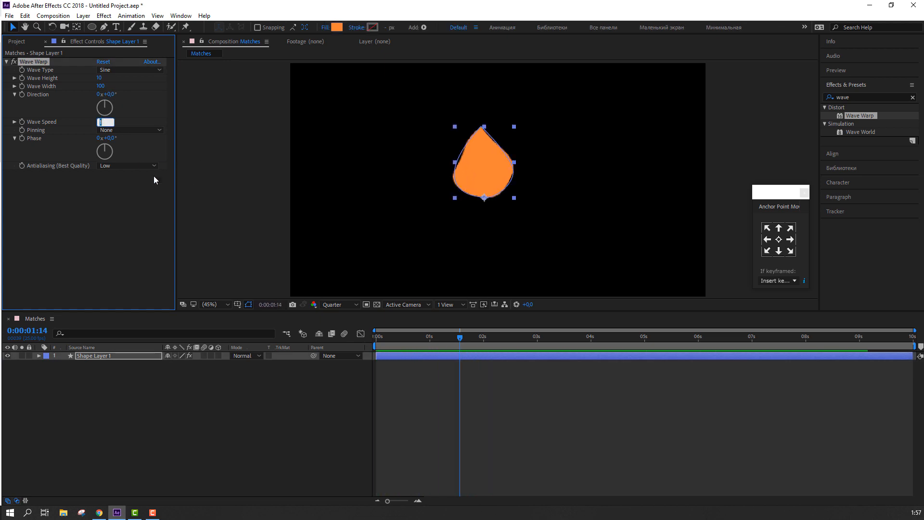
Set the wave speed to 1.5 and preview the flame's motion.
text(1,5)
key(Return)
key(space)
scroll(437, 216, down, 2)
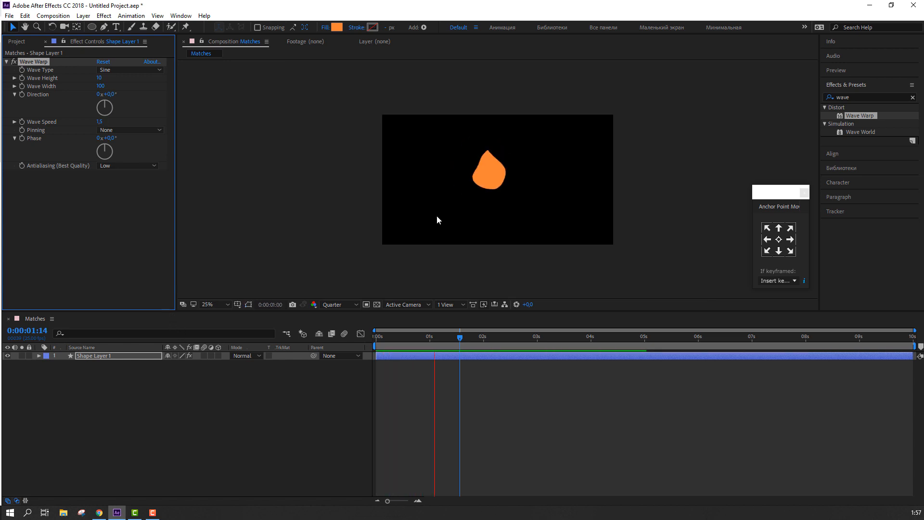
scroll(437, 215, up, 2)
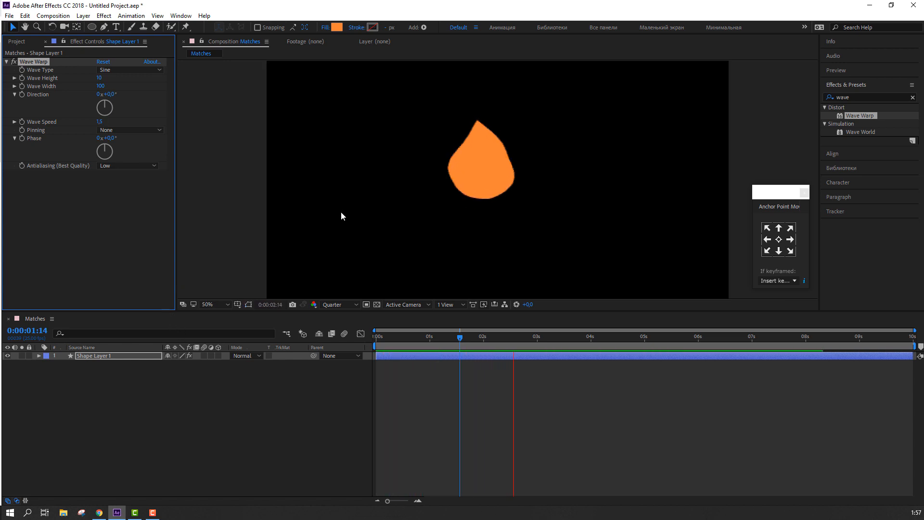
key(space)
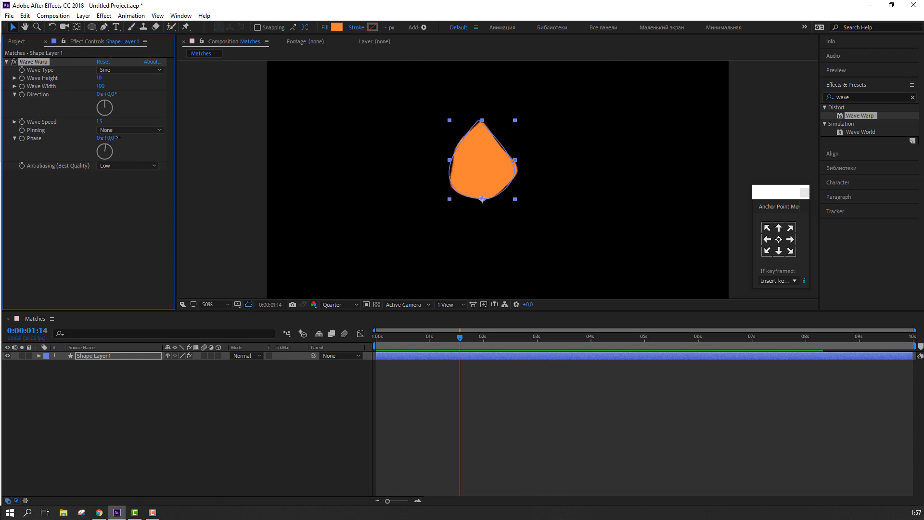
Set the Wave Warp phase to 0x+90° and preview the flame animation.
drag(116, 138, 364, 128)
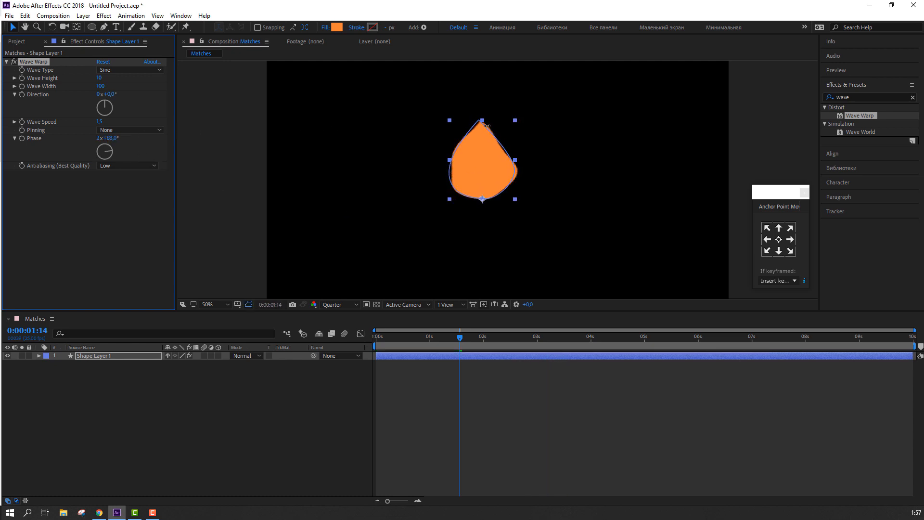
text(0)
key(Return)
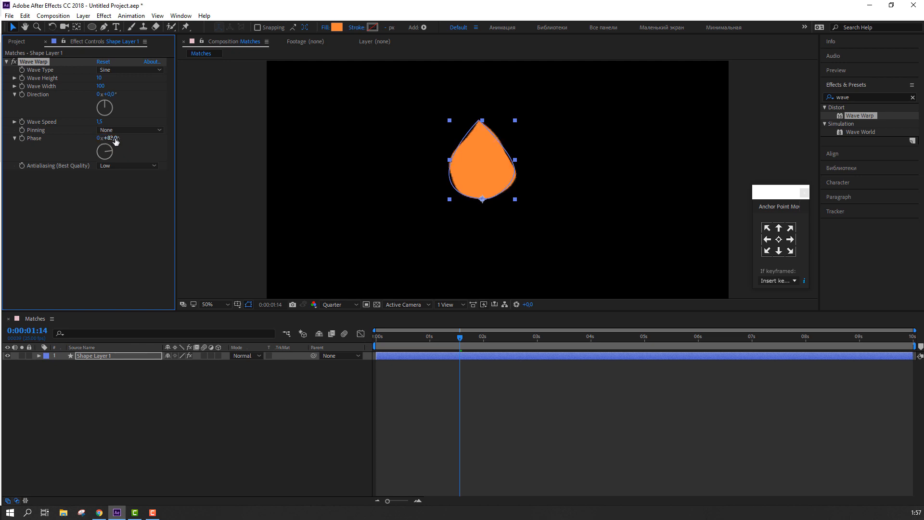
click(206, 380)
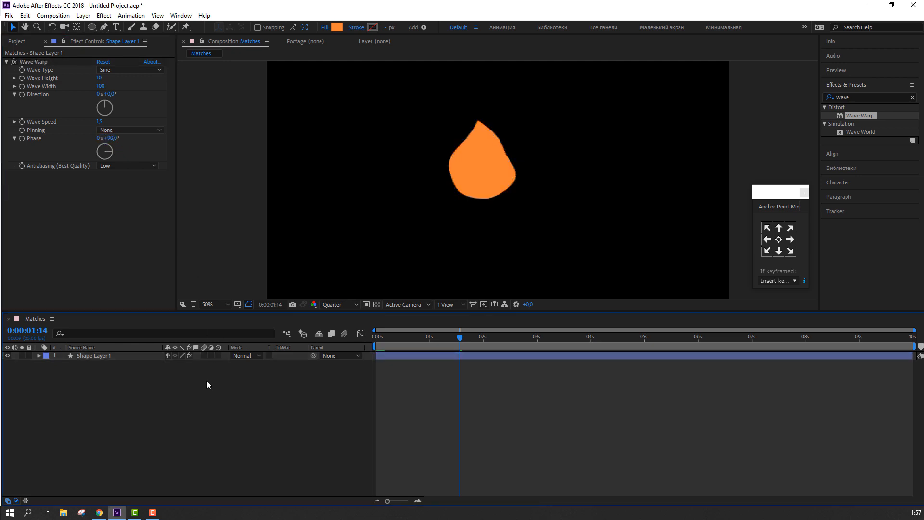
key(space)
scroll(471, 221, down, 1)
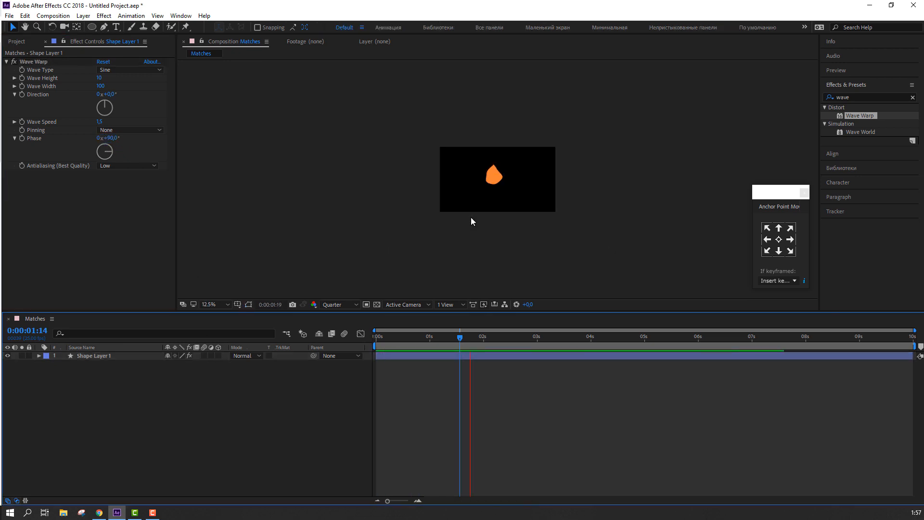
scroll(482, 235, up, 2)
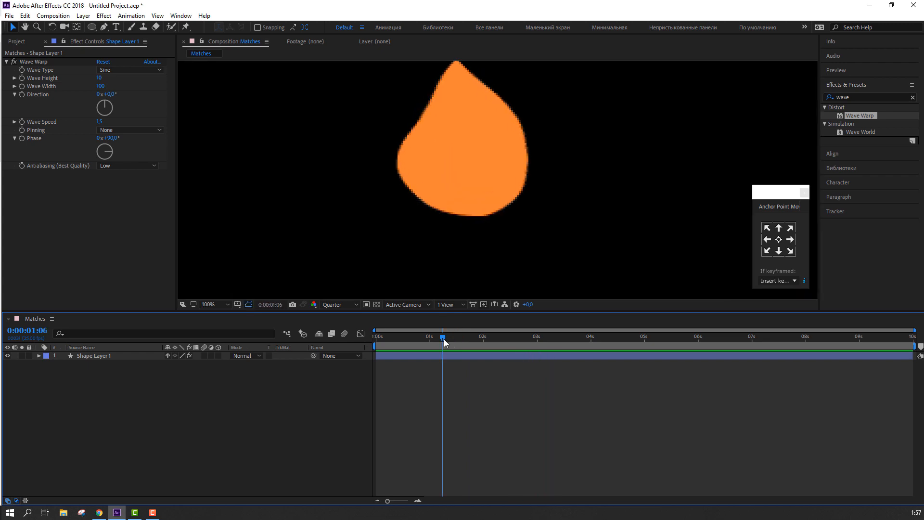
Narrow the flame shape to about 73.6% horizontal scale and preview it.
click(463, 176)
scroll(472, 198, down, 1)
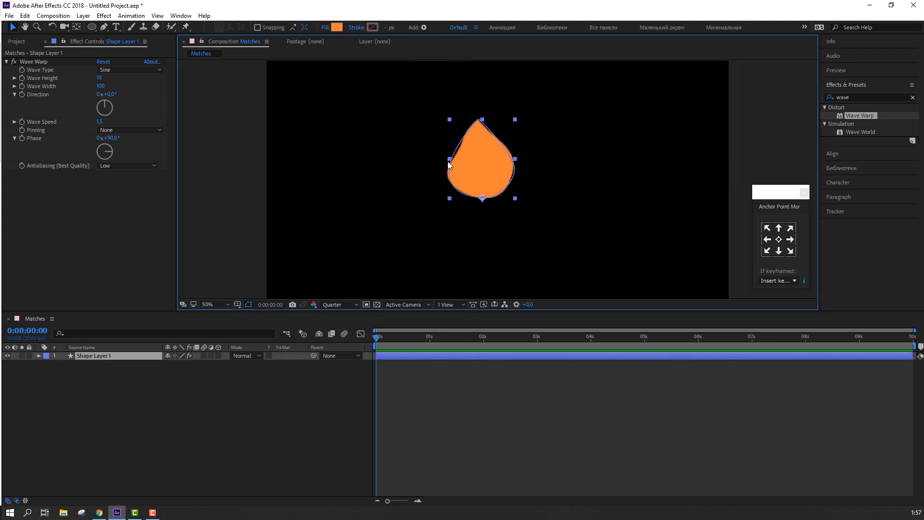
drag(448, 157, 458, 158)
click(291, 391)
key(space)
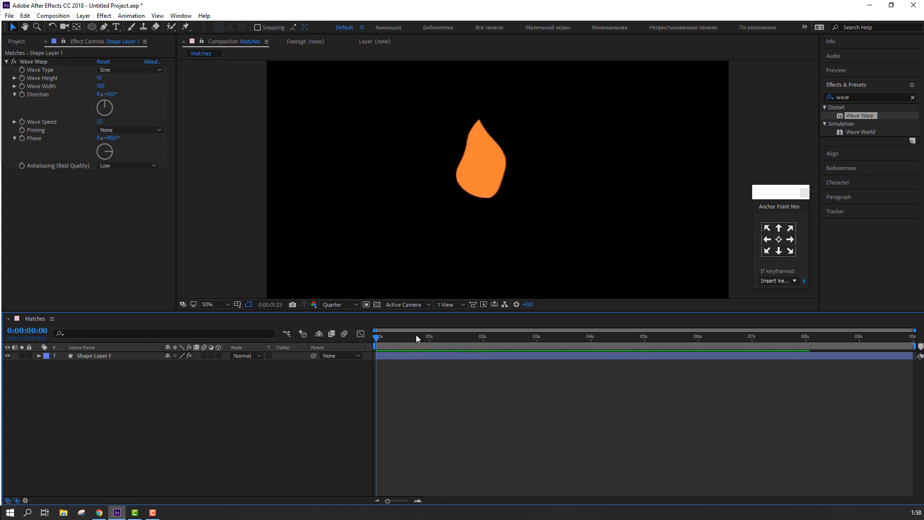
Duplicate the flame's Shape Layer 1 and scale the copy proportionally to 50% horizontally.
click(115, 355)
click(96, 356)
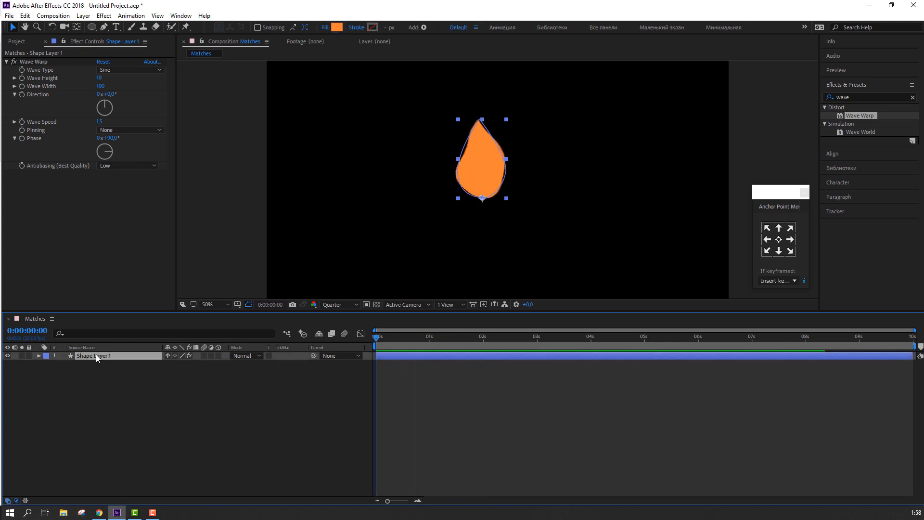
click(21, 17)
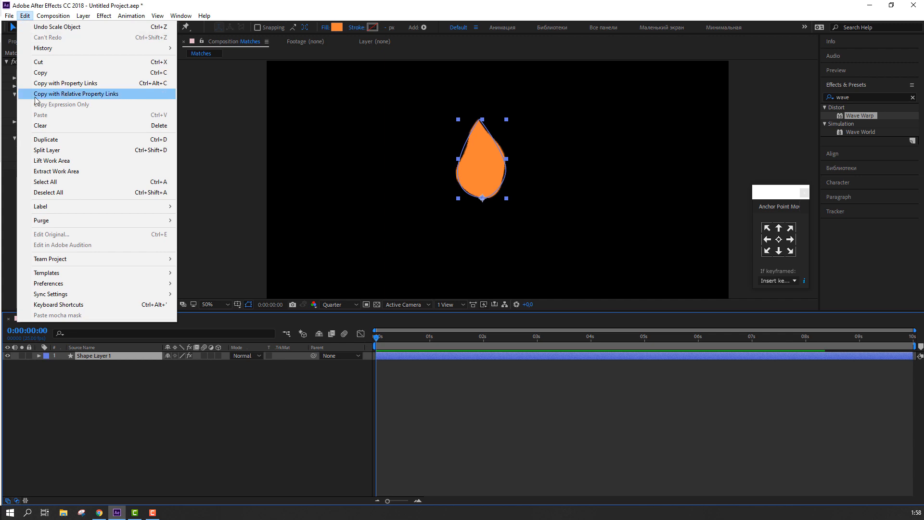
click(157, 140)
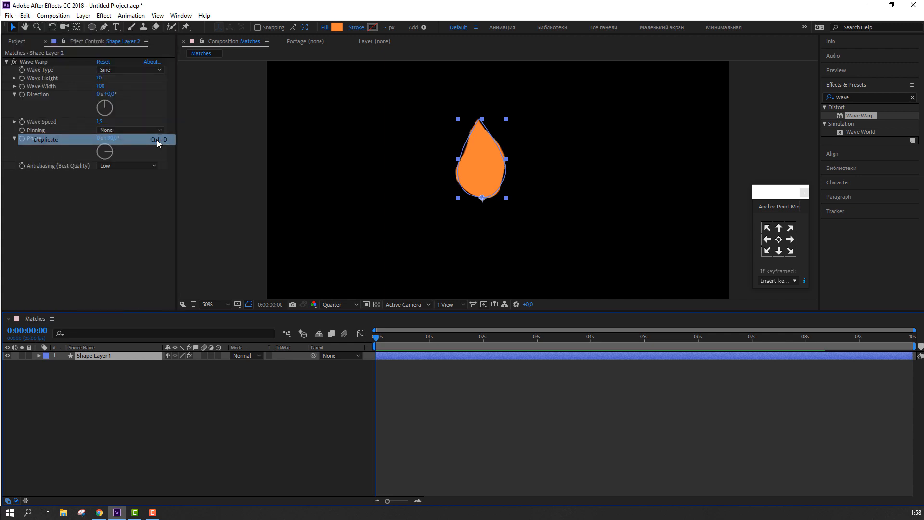
key(s)
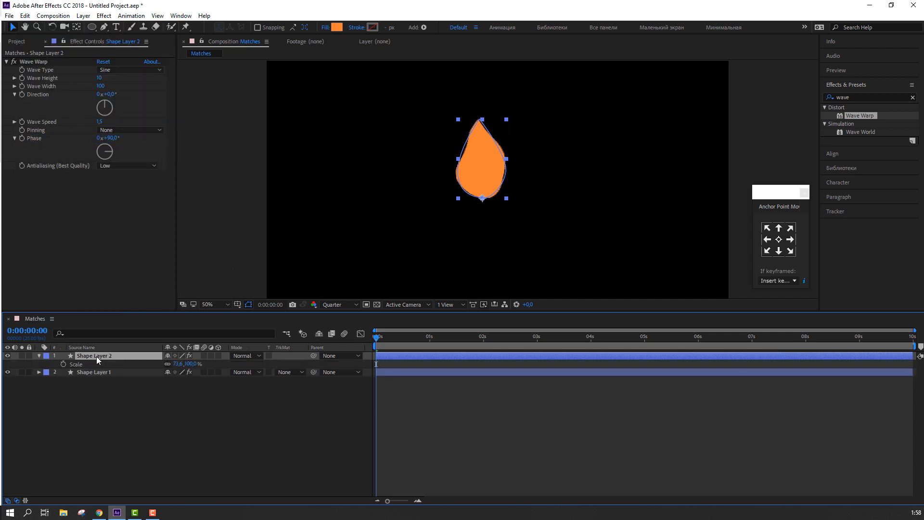
text(50)
key(Return)
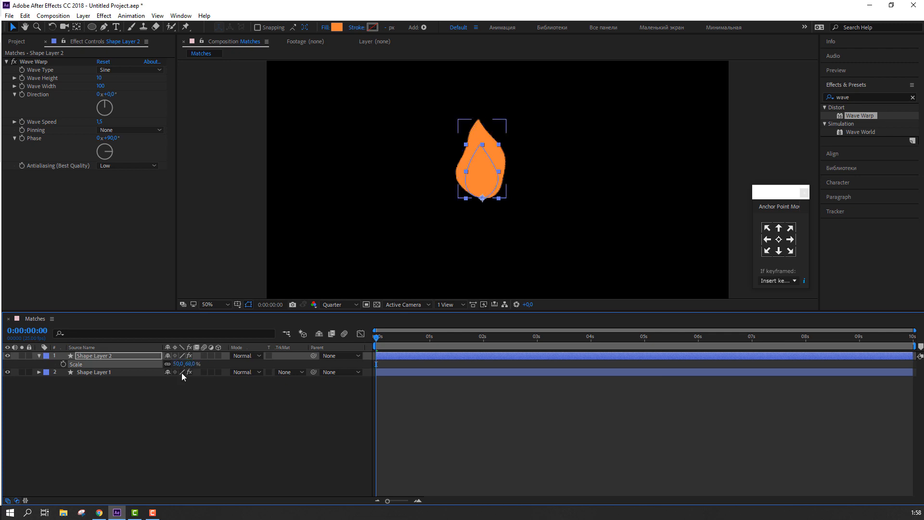
Recolor the smaller inner flame's fill to red-orange FA4919 and preview both flames.
click(333, 29)
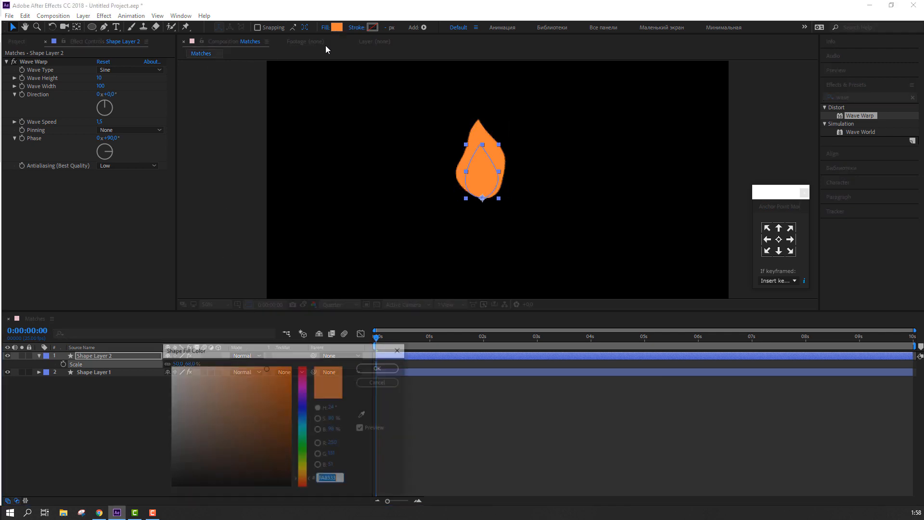
drag(305, 485, 304, 486)
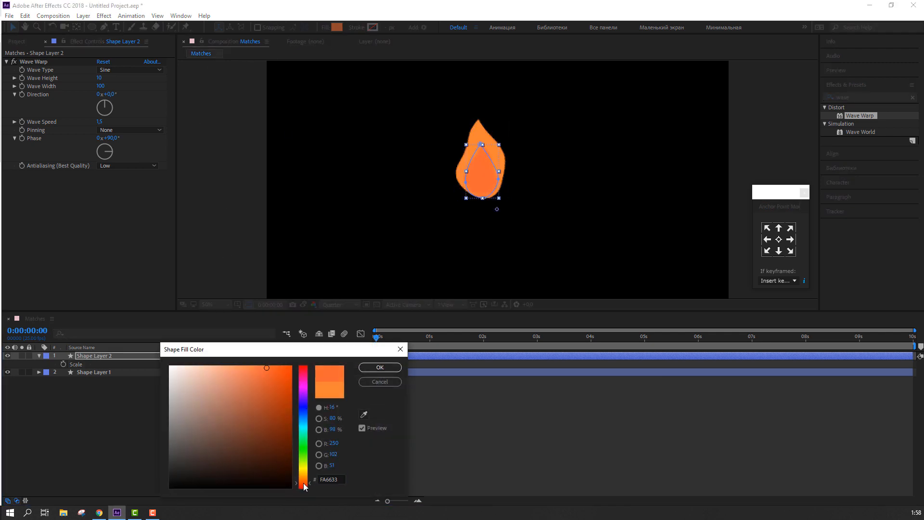
click(279, 368)
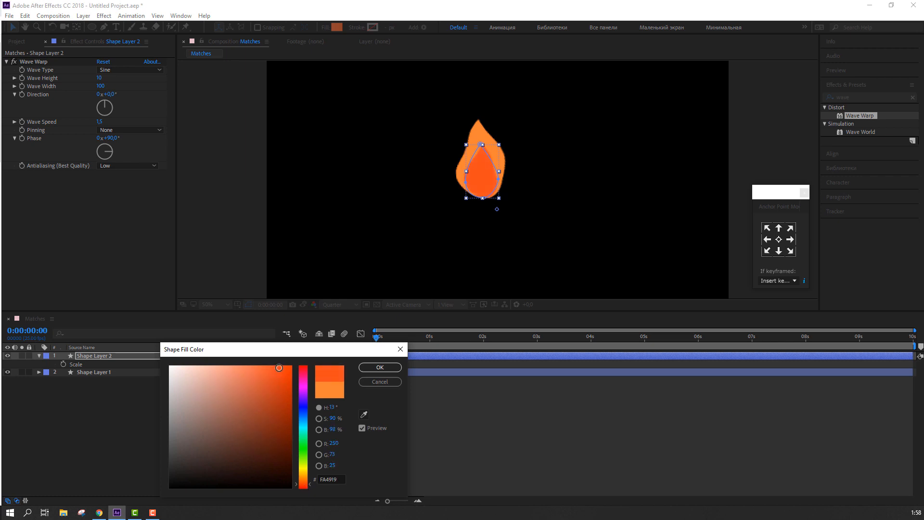
click(378, 368)
key(space)
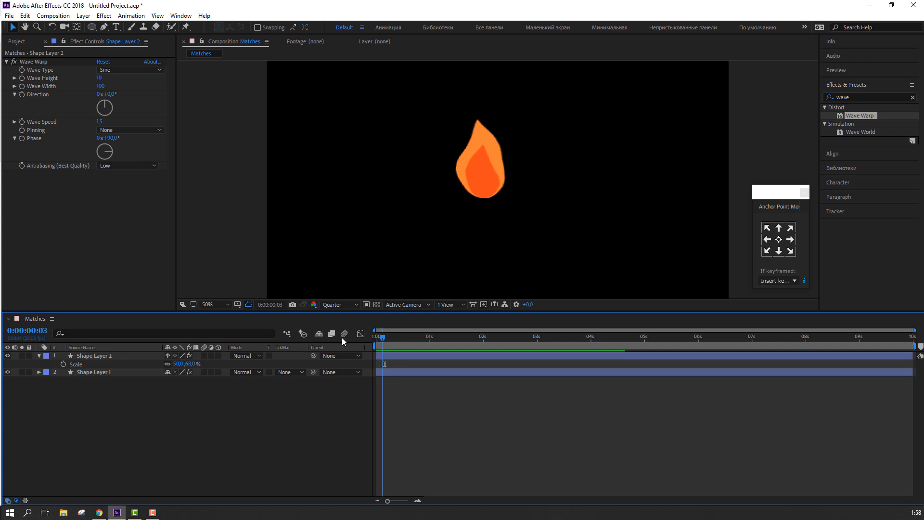
Set the inner flame layer's Wave Warp speed to 2 and preview the animation.
click(103, 356)
click(38, 356)
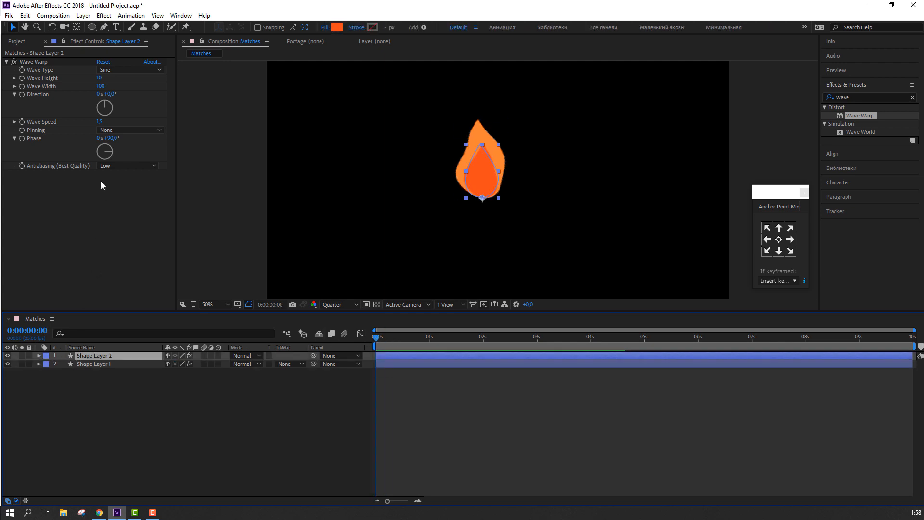
text(2)
key(Return)
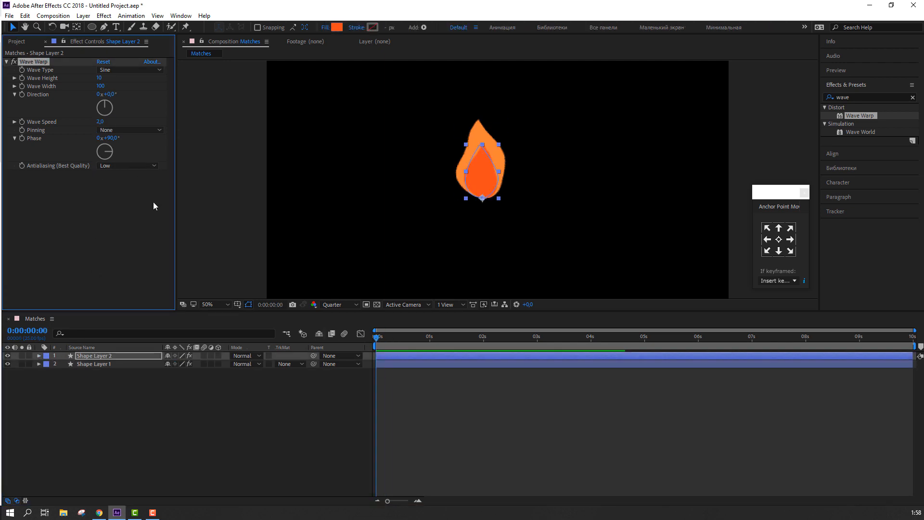
click(187, 430)
key(space)
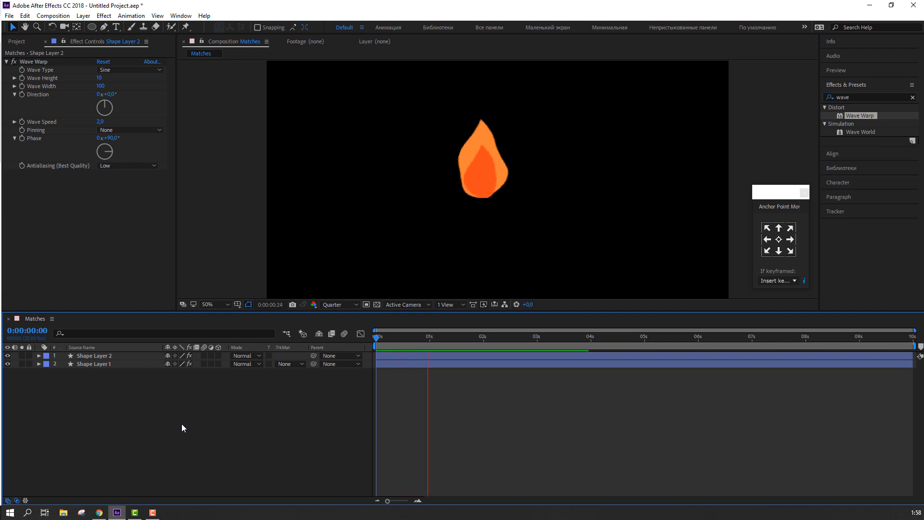
Set the inner flame's Wave Warp direction to 60° and preview the animation.
click(114, 94)
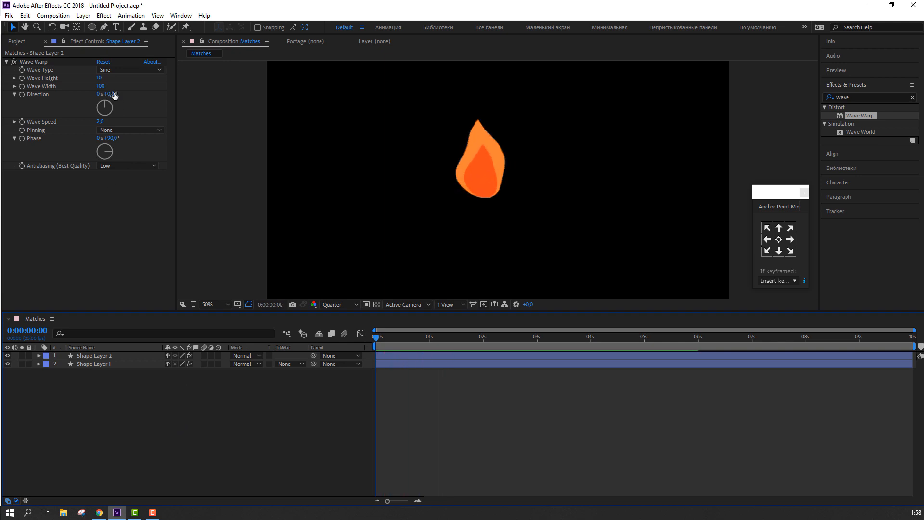
text(6)
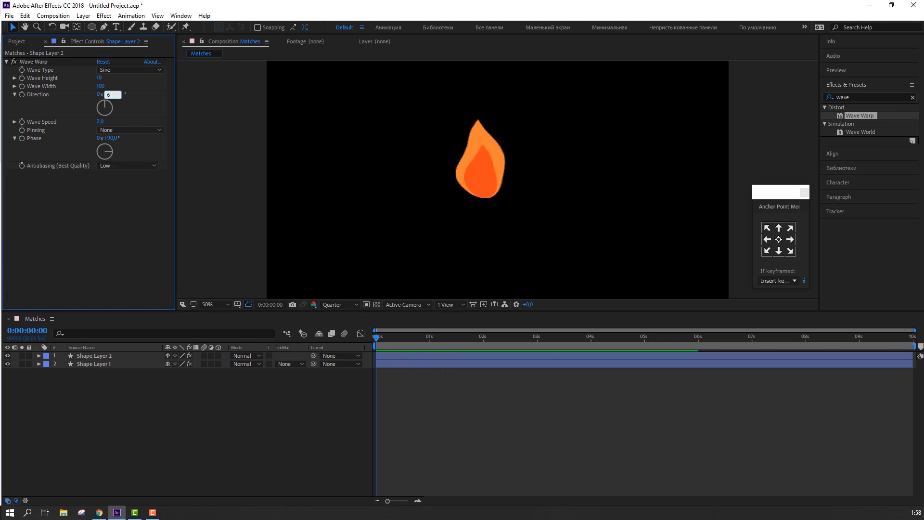
text(0)
key(Return)
click(195, 424)
key(space)
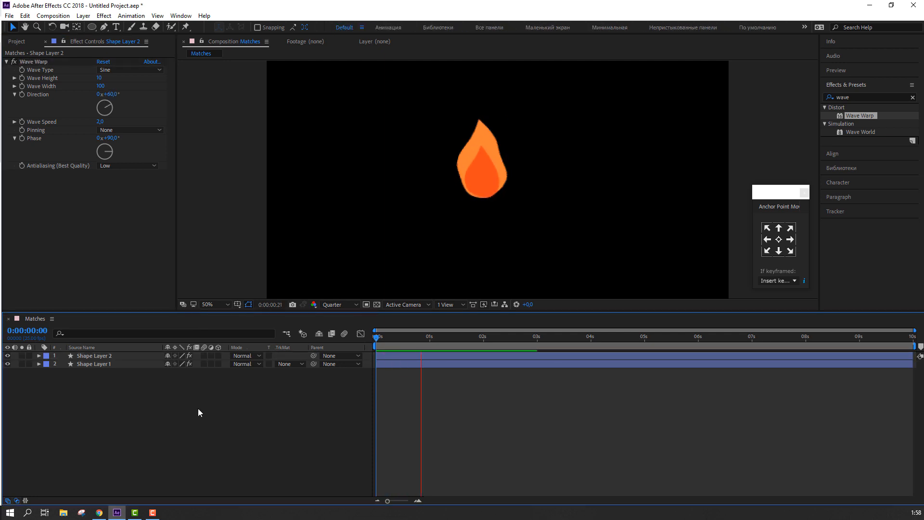
scroll(390, 204, down, 2)
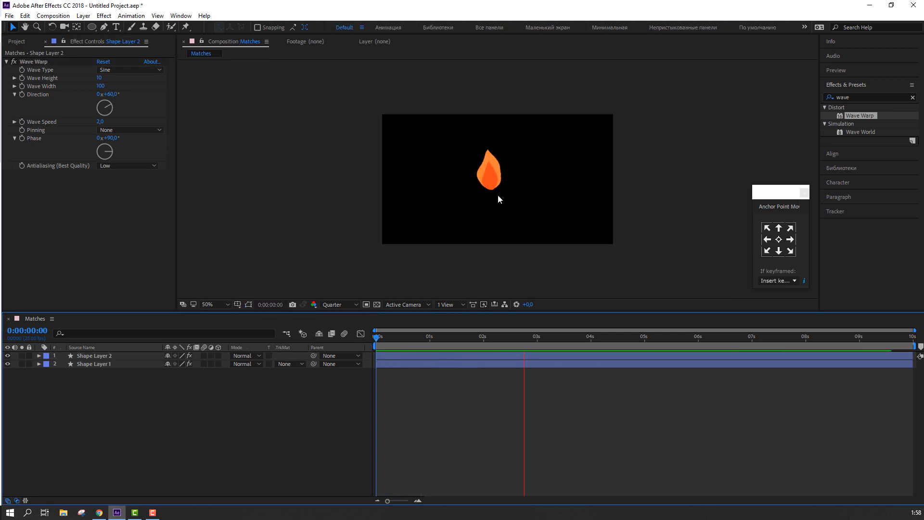
scroll(497, 198, up, 2)
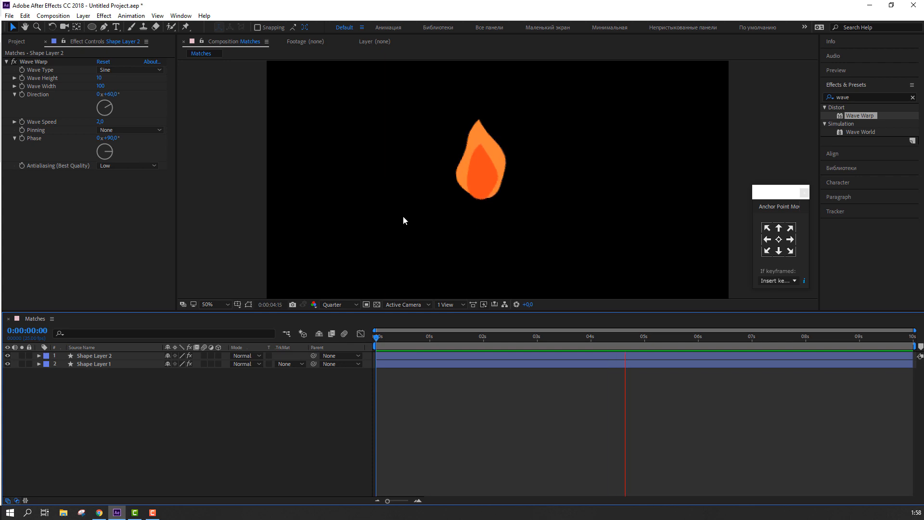
Set the inner flame's Wave Warp phase to 0° and preview the animation.
click(112, 138)
text(0)
key(Return)
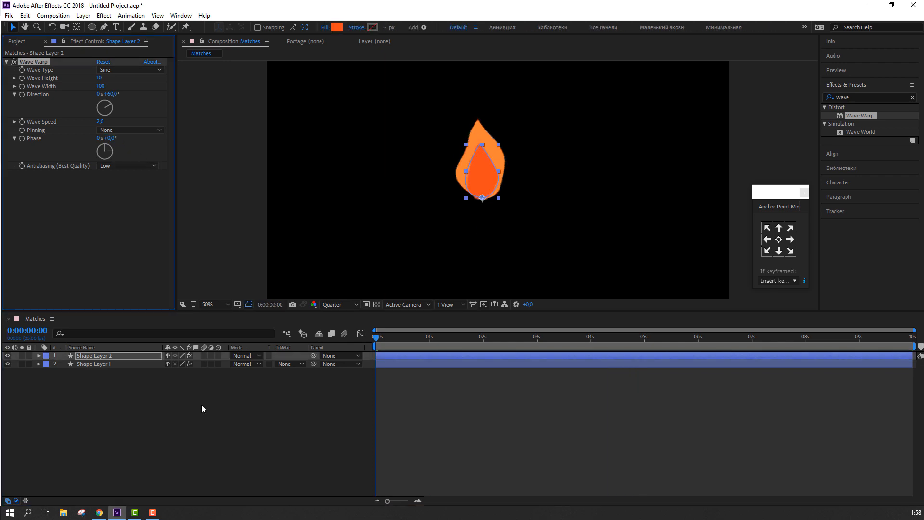
click(201, 408)
key(space)
scroll(399, 206, down, 2)
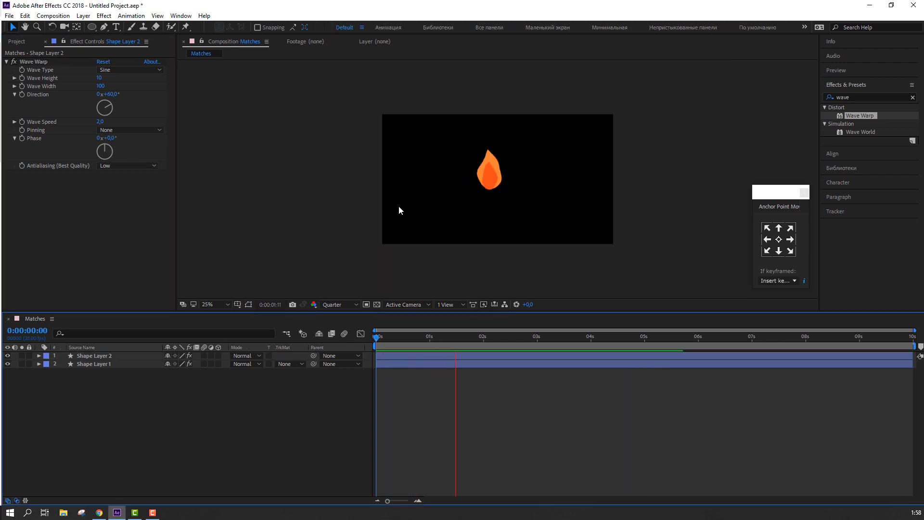
scroll(445, 201, up, 2)
key(space)
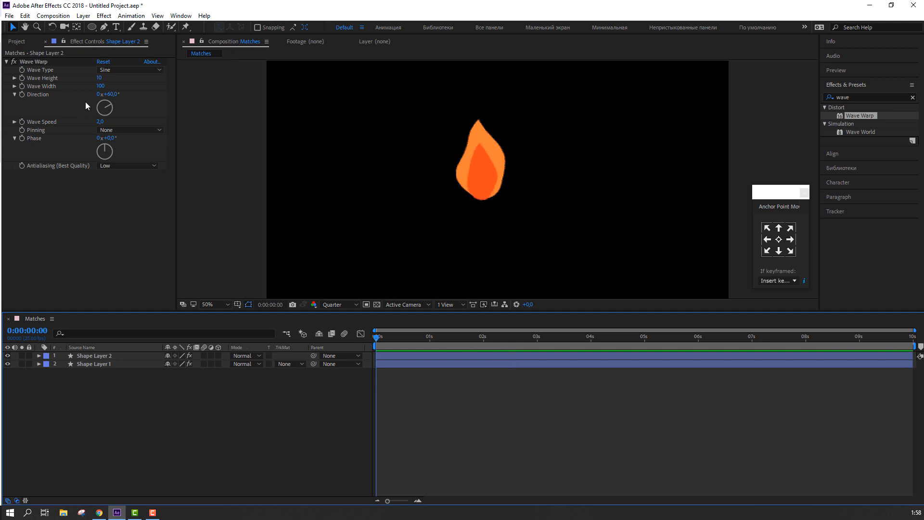
Try a Wave Warp height of 5 on the inner flame and preview it.
click(99, 78)
text(5)
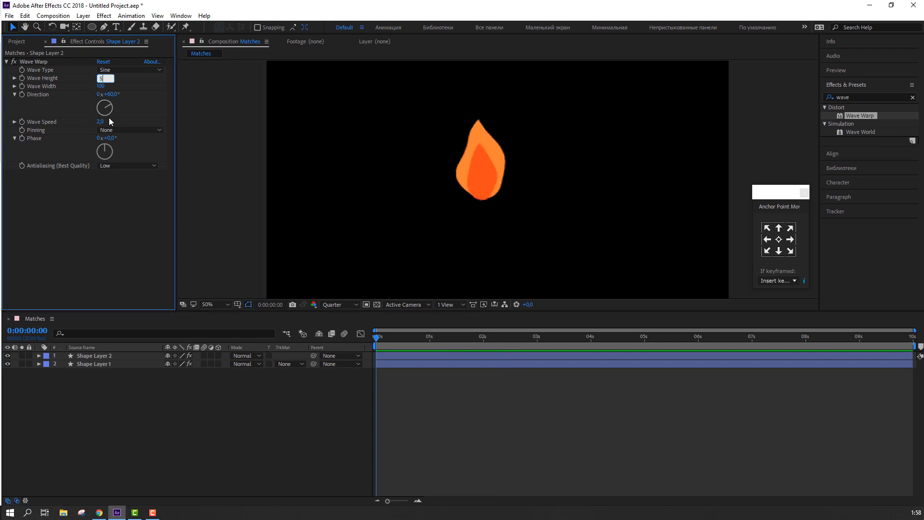
key(Return)
click(203, 415)
key(space)
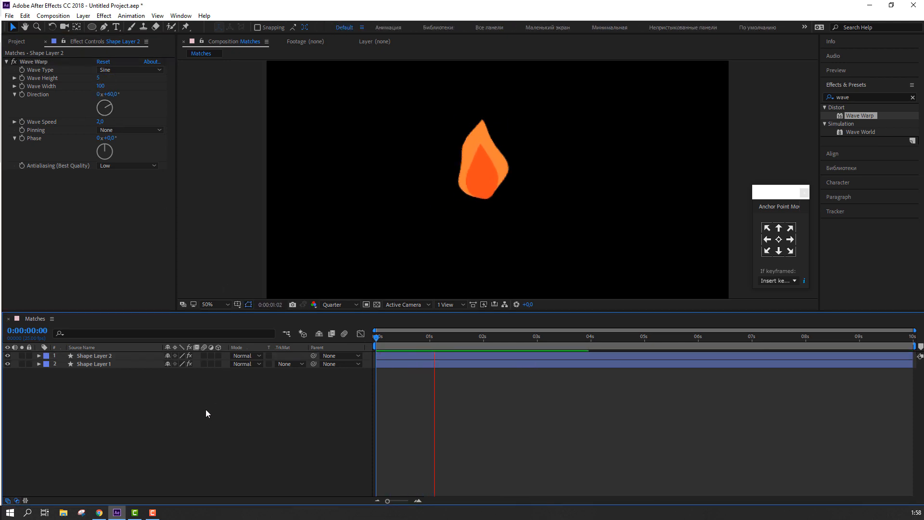
Try a Wave Warp height of 20 on the inner flame and preview it.
click(98, 78)
text(20)
key(Return)
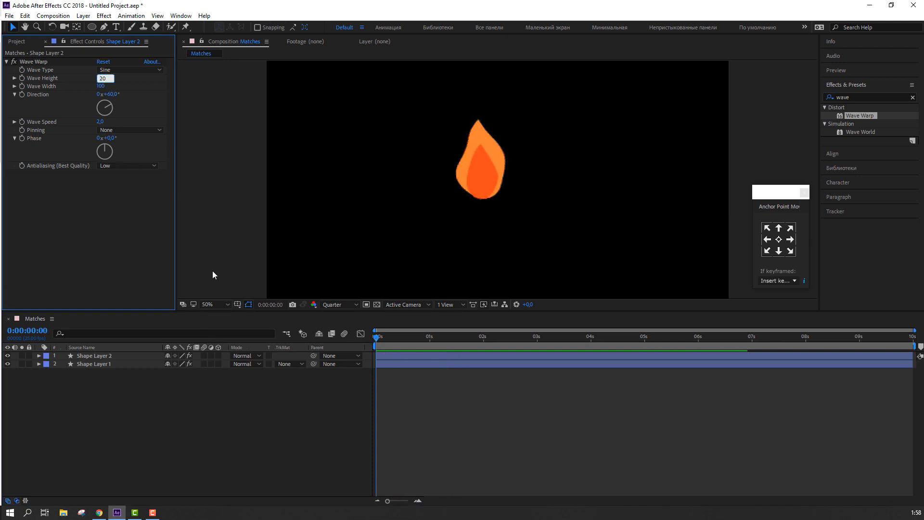
click(252, 463)
key(space)
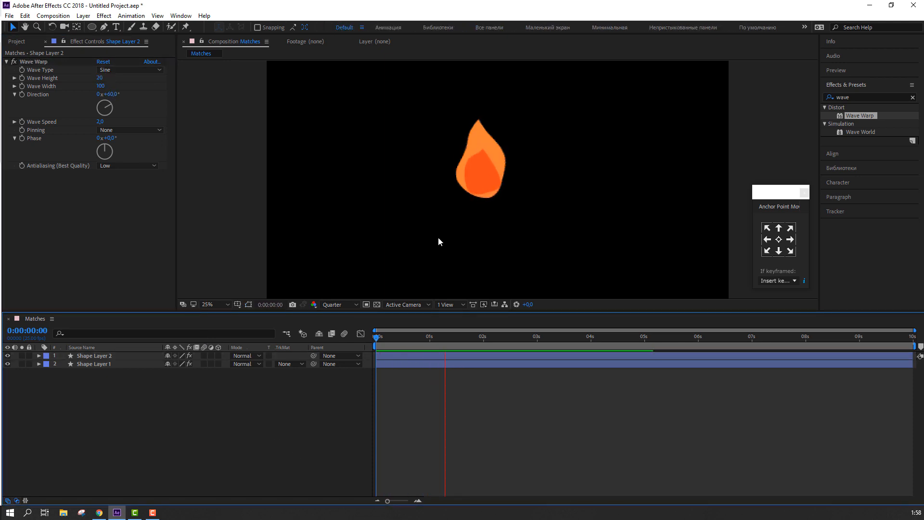
scroll(438, 237, down, 2)
scroll(439, 238, up, 2)
click(107, 92)
Set the inner flame's Wave Warp height to 15 and preview the animation.
click(100, 78)
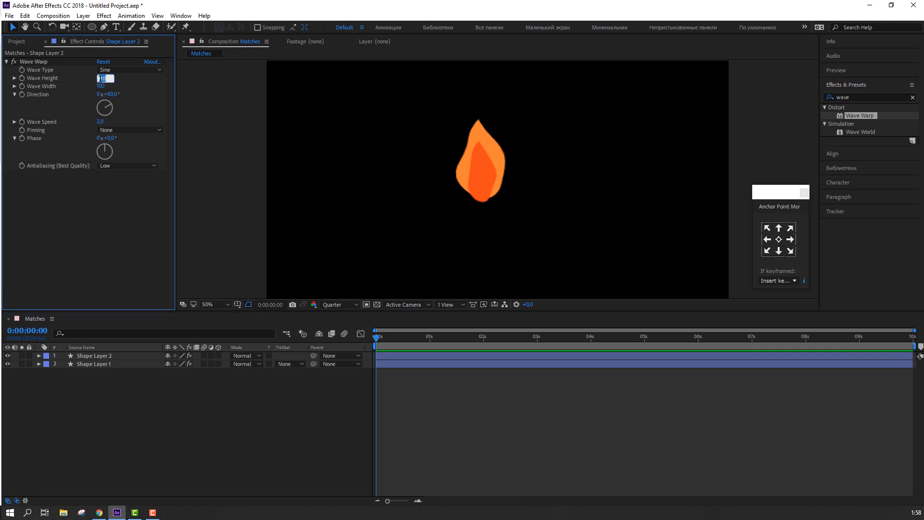
text(15)
key(Return)
click(243, 441)
key(space)
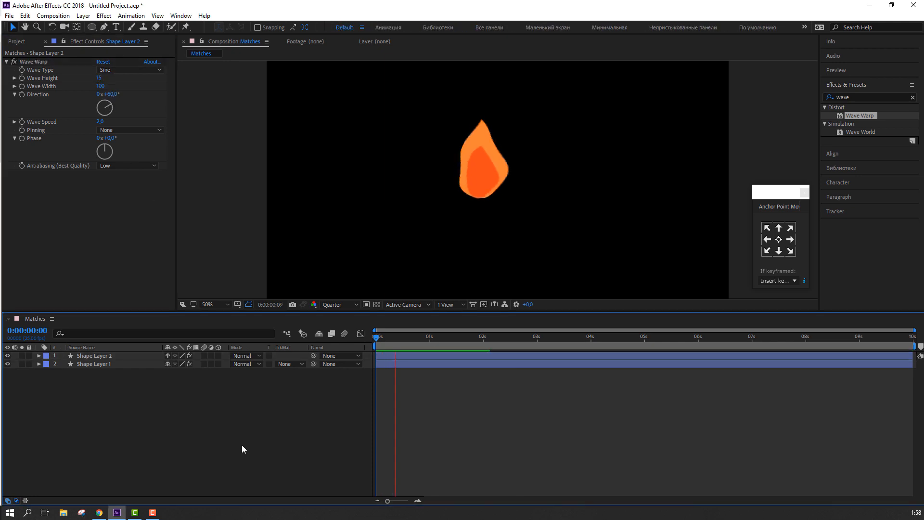
scroll(403, 231, down, 2)
scroll(402, 231, up, 2)
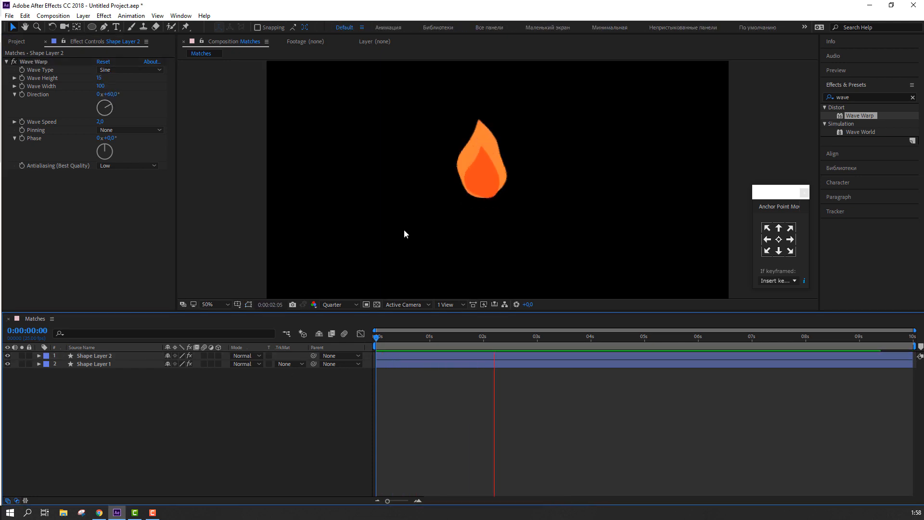
key(space)
Duplicate the inner flame's Shape Layer 2 and scale the copy proportionally to 25% horizontally.
click(107, 360)
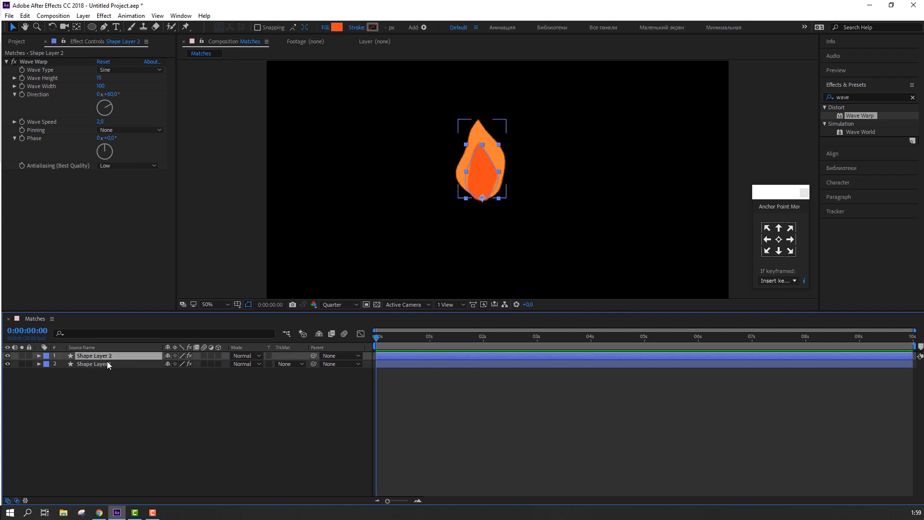
click(25, 16)
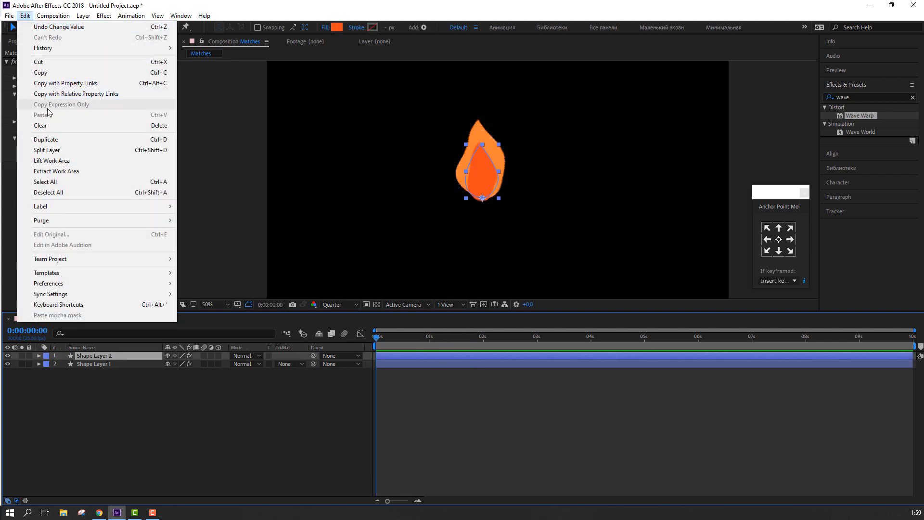
click(42, 139)
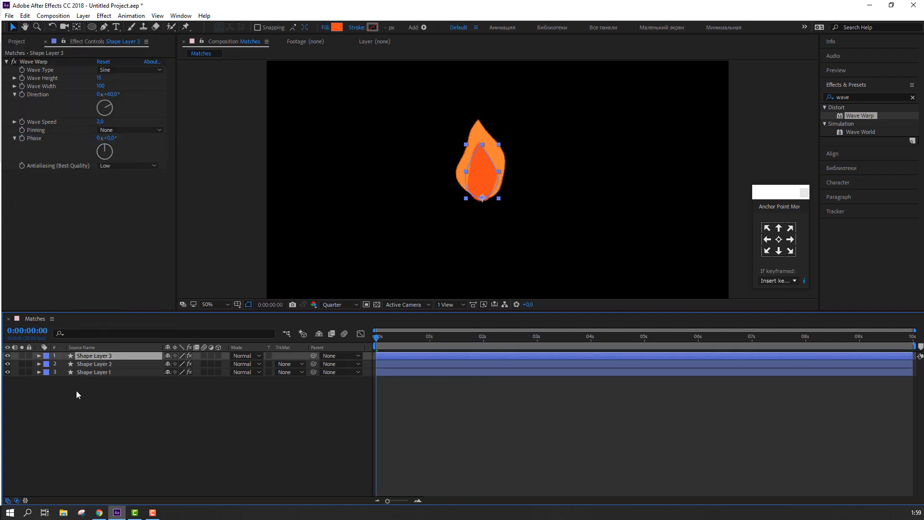
key(s)
click(177, 365)
text(2)
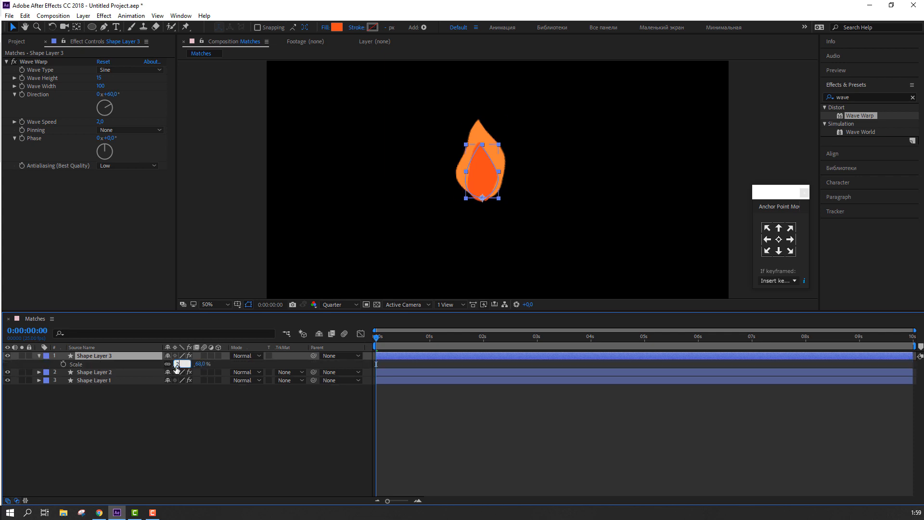
text(5)
key(Return)
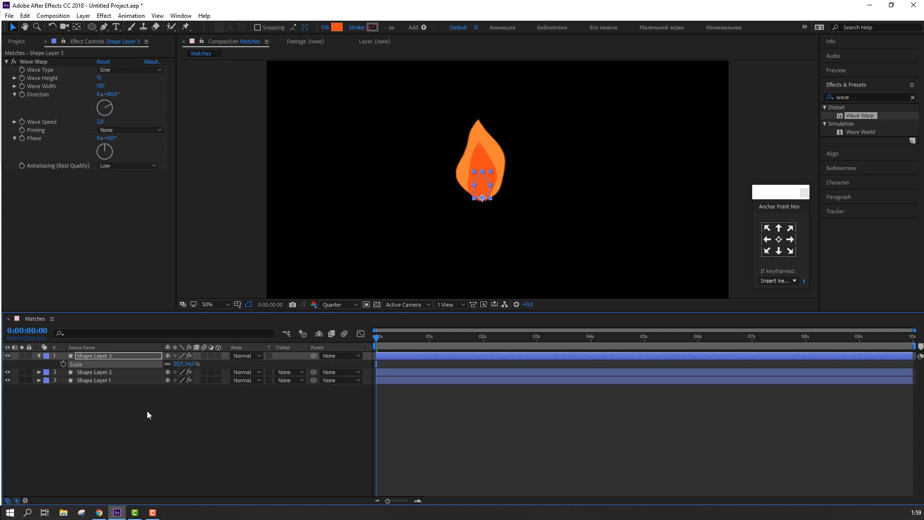
click(146, 412)
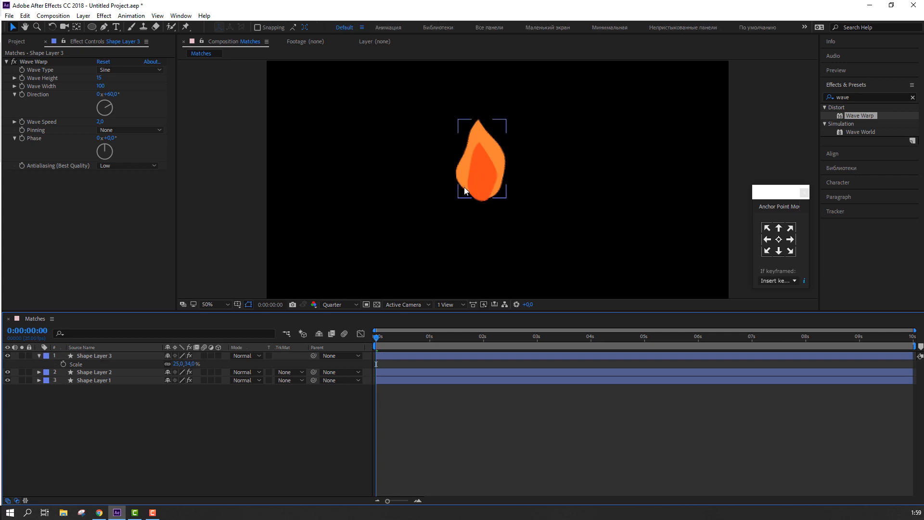
Nudge the smallest flame slightly upward and recolor its fill to red F1311D.
click(100, 355)
click(39, 356)
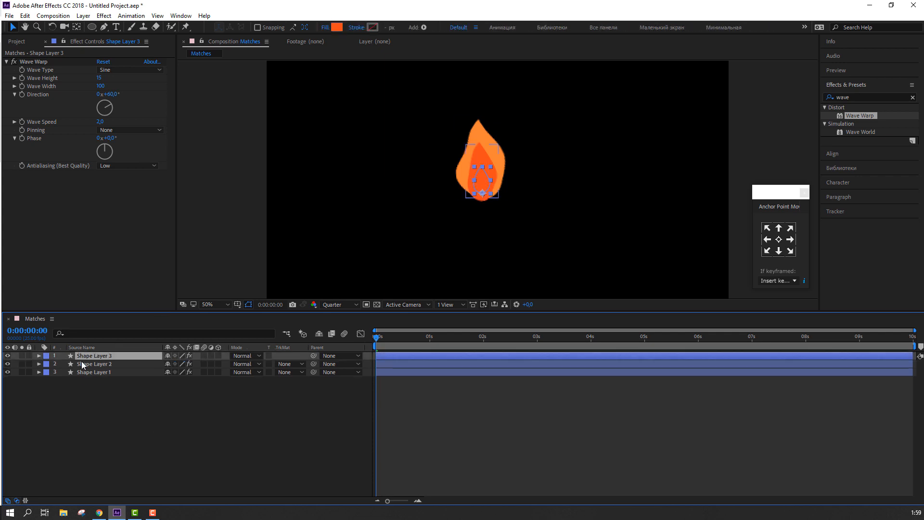
click(337, 28)
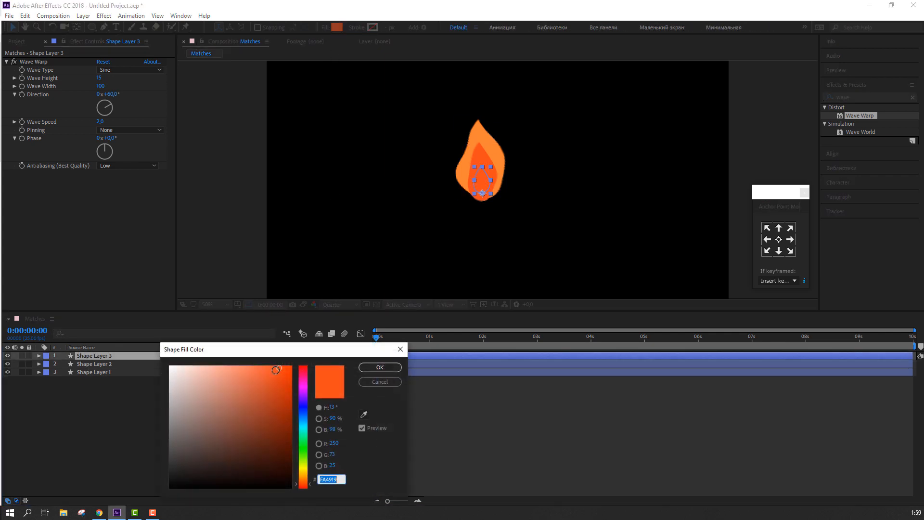
drag(276, 370, 304, 367)
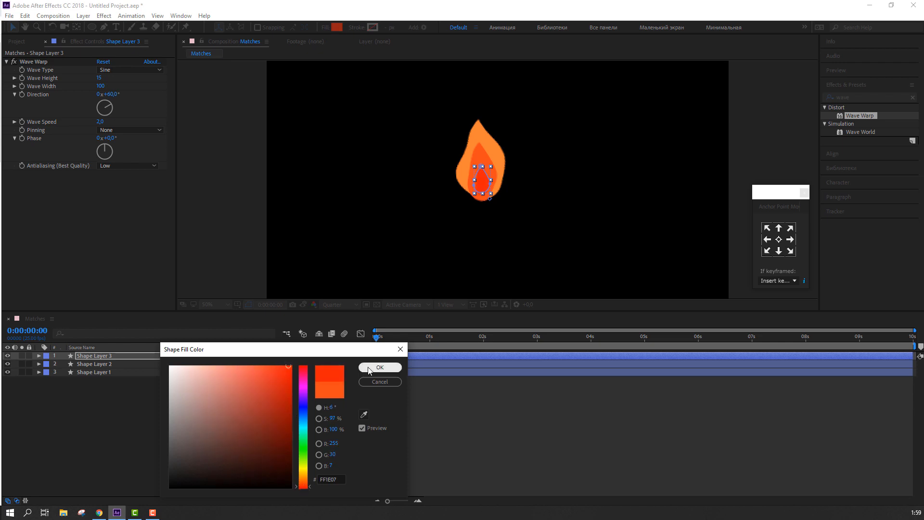
drag(289, 366, 275, 367)
key(Return)
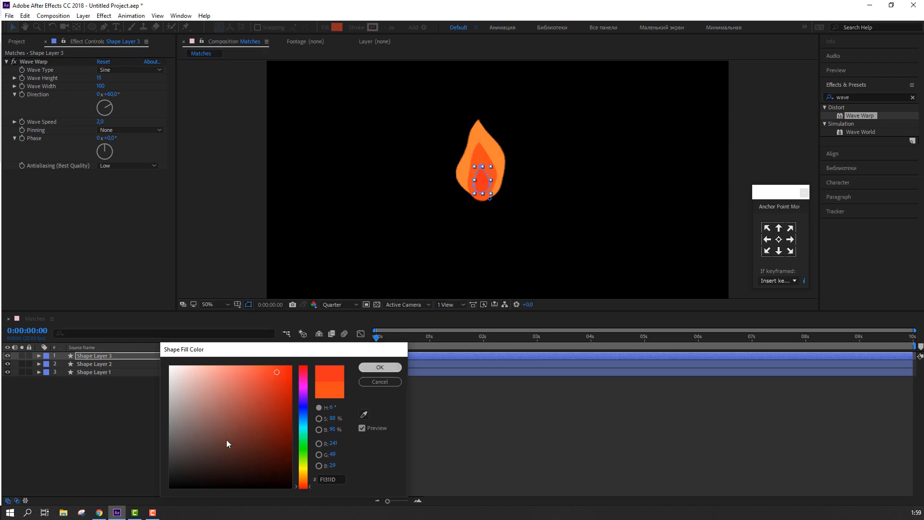
click(481, 183)
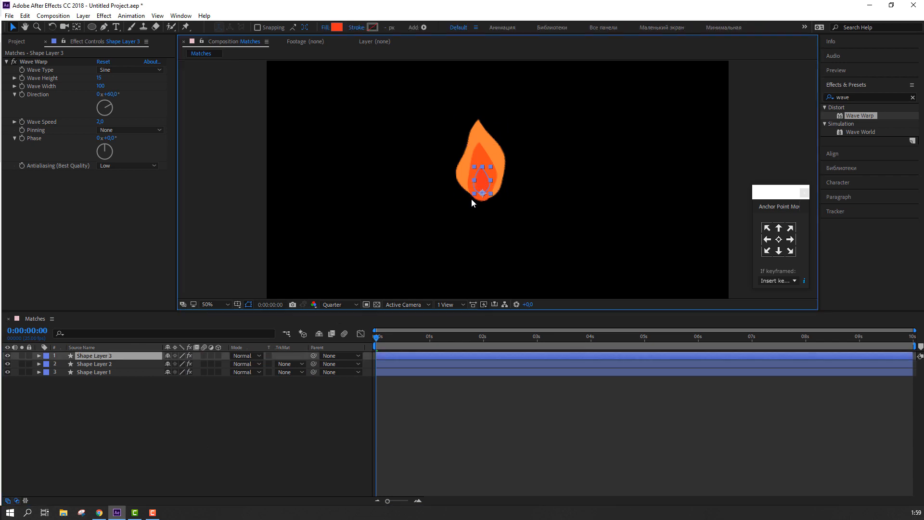
Try a Wave Warp speed of 1 on the smallest flame and preview all three layers.
click(100, 122)
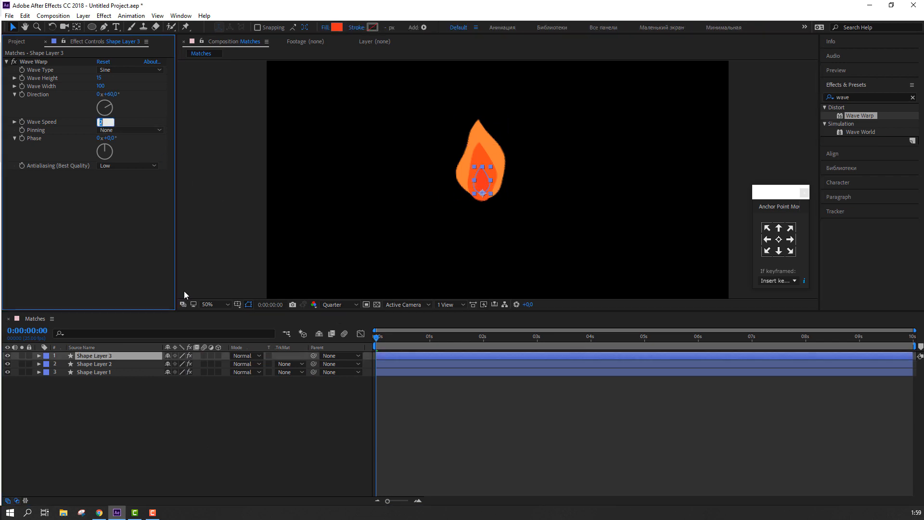
text(1)
key(Return)
click(215, 432)
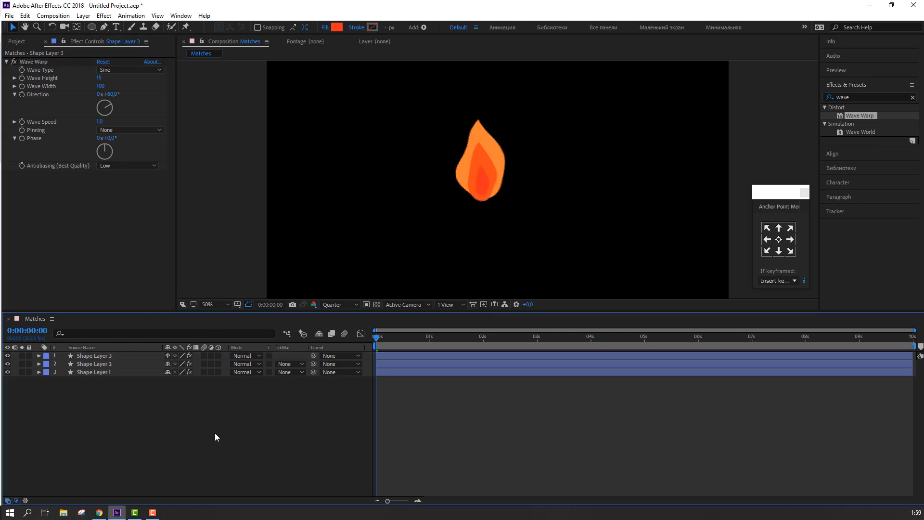
key(space)
scroll(424, 213, down, 2)
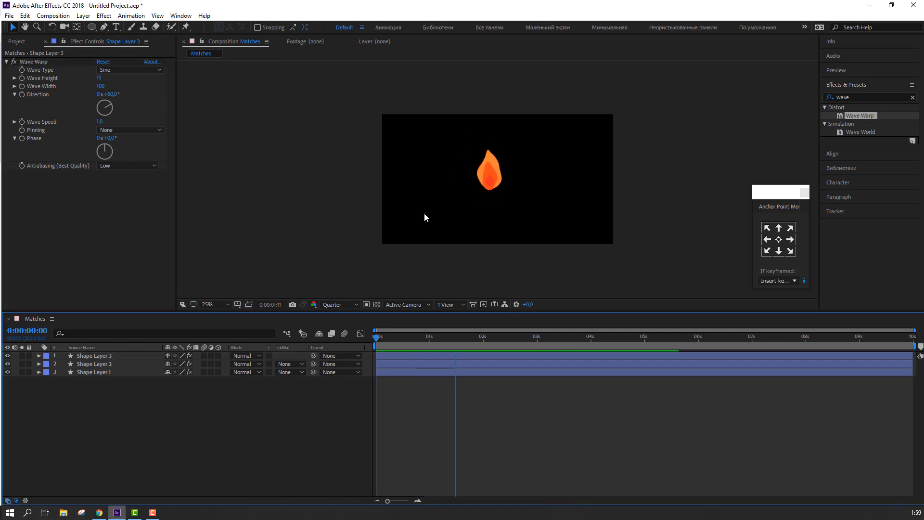
scroll(442, 212, up, 2)
key(space)
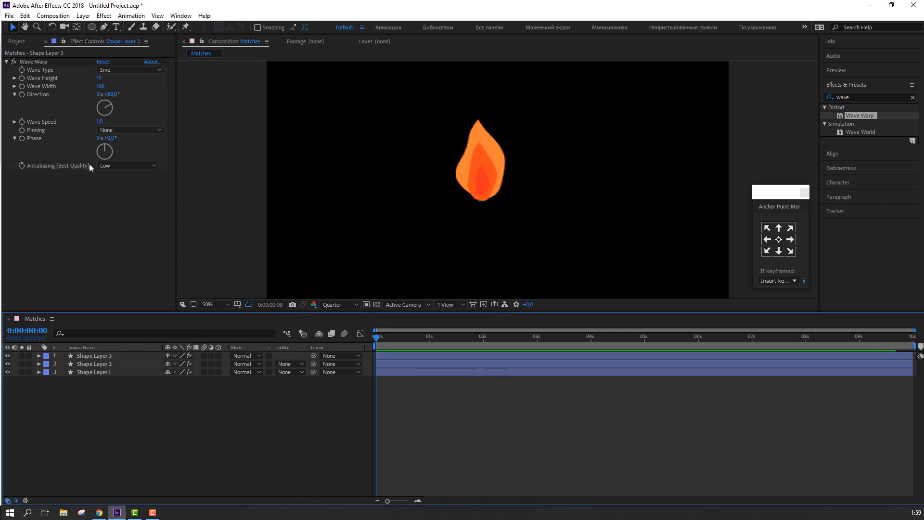
Try a Wave Warp direction of 180° on the smallest flame and preview it.
click(114, 94)
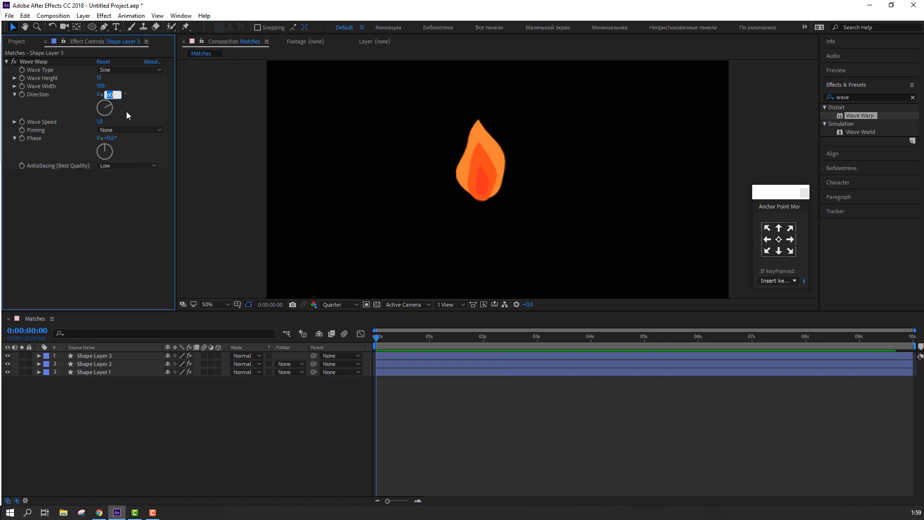
text(180)
key(Return)
click(198, 467)
key(space)
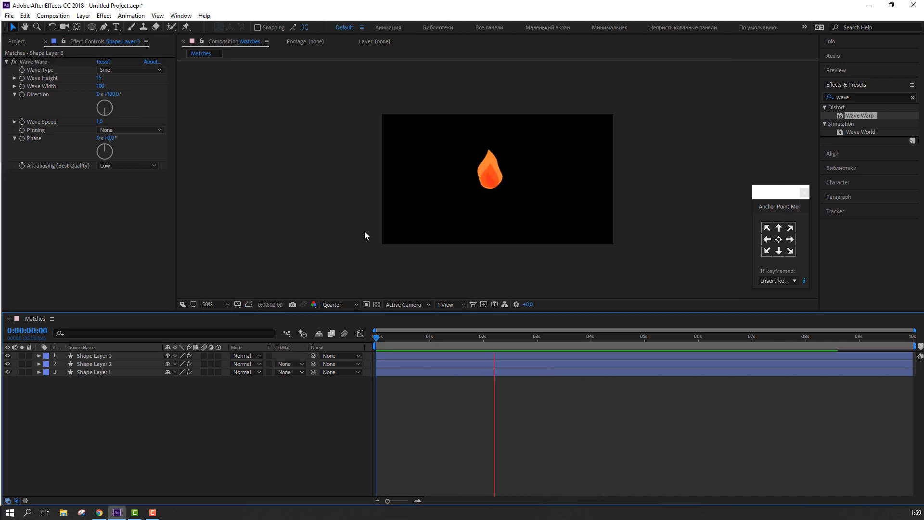
key(space)
Set the smallest flame's Wave Warp direction to 0° and preview the animation.
click(114, 94)
text(0)
key(Return)
click(151, 422)
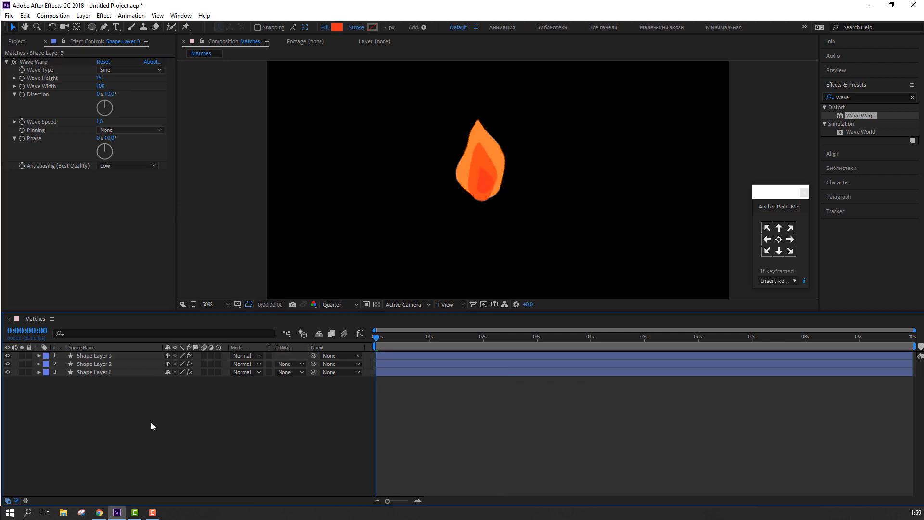
key(space)
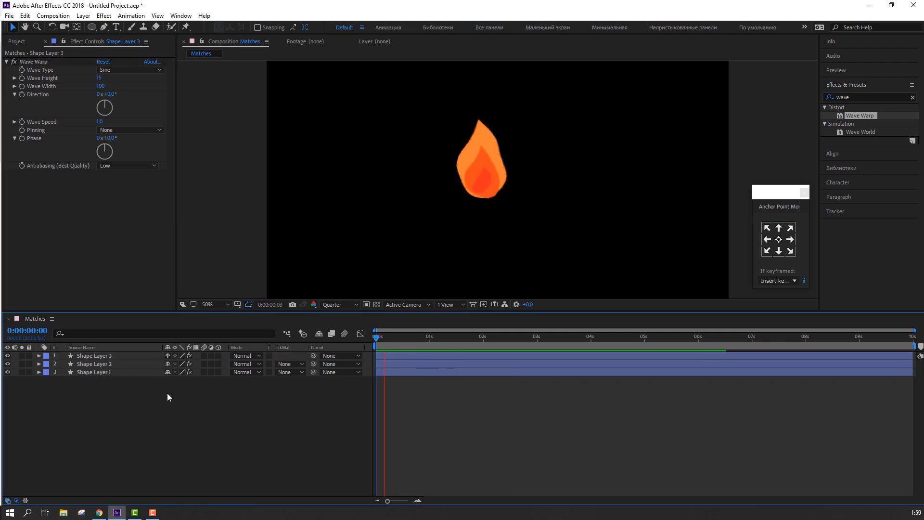
key(space)
Set the smallest flame's Wave Warp speed to 2.
click(100, 121)
text(2)
key(Return)
click(184, 434)
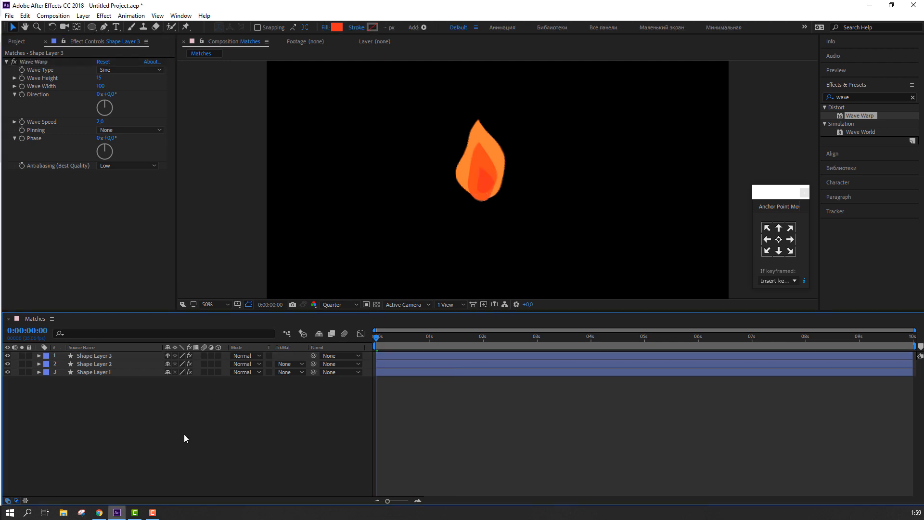
Set the smallest flame's Wave Warp height to 0 and width to 150, and preview the animation.
key(space)
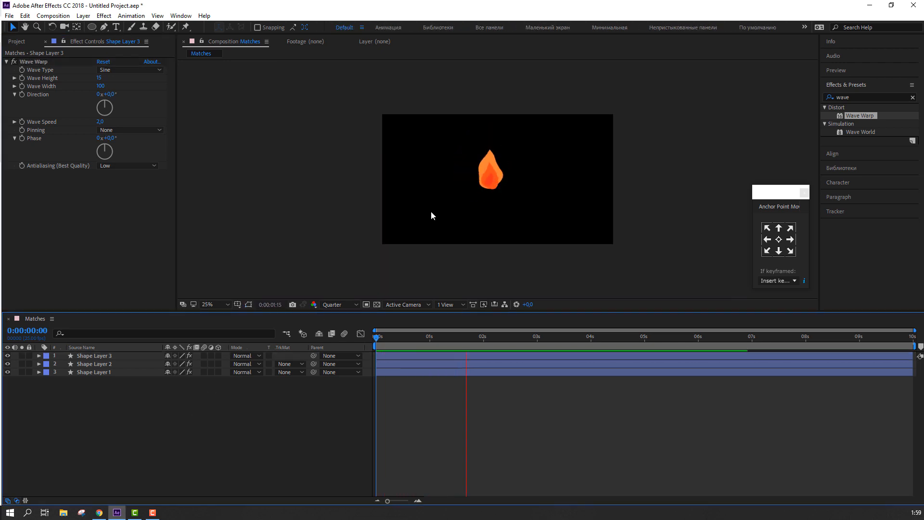
key(slash)
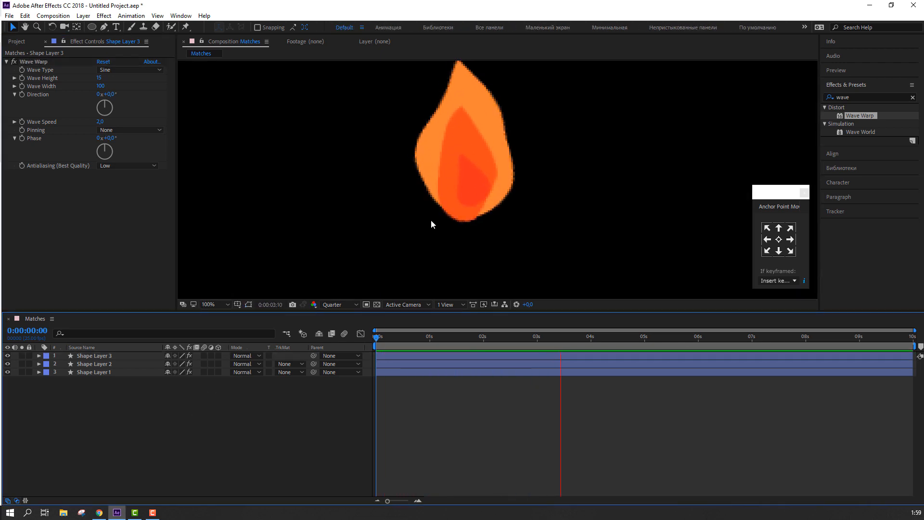
key(space)
drag(98, 77, 138, 175)
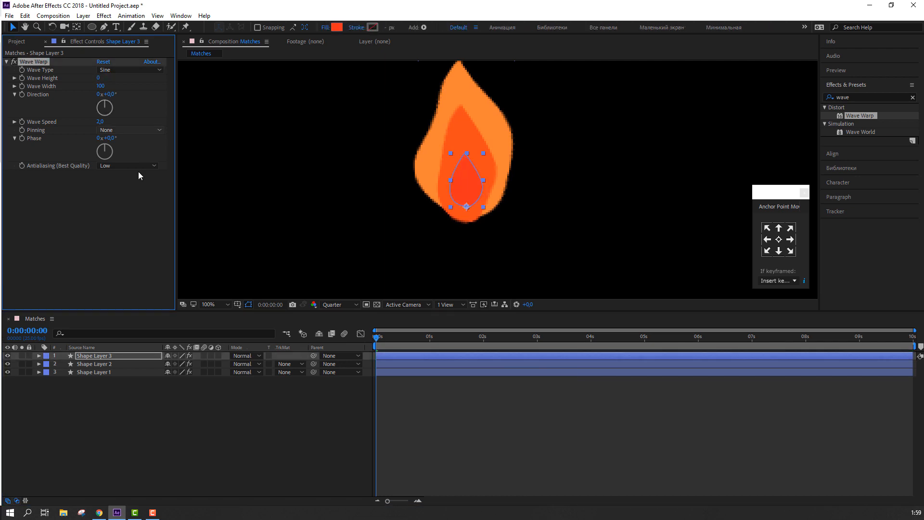
click(147, 410)
click(99, 86)
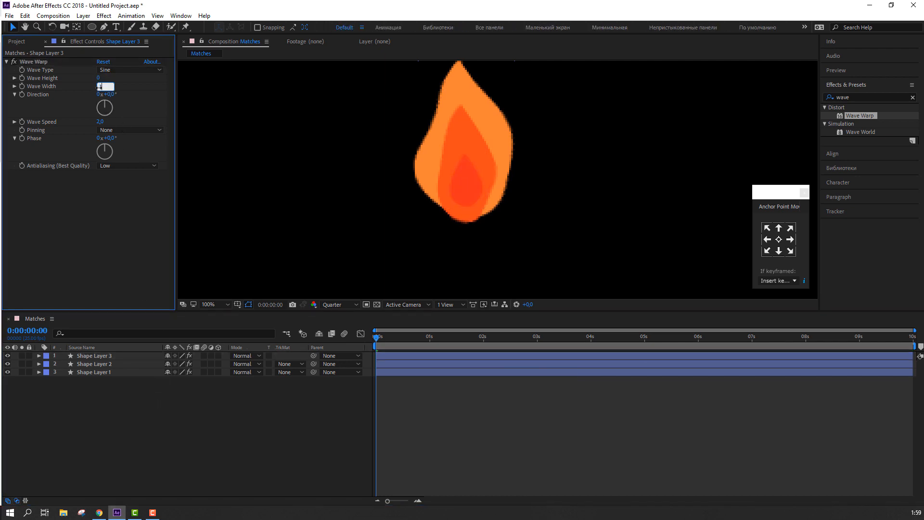
text(150)
click(212, 386)
key(space)
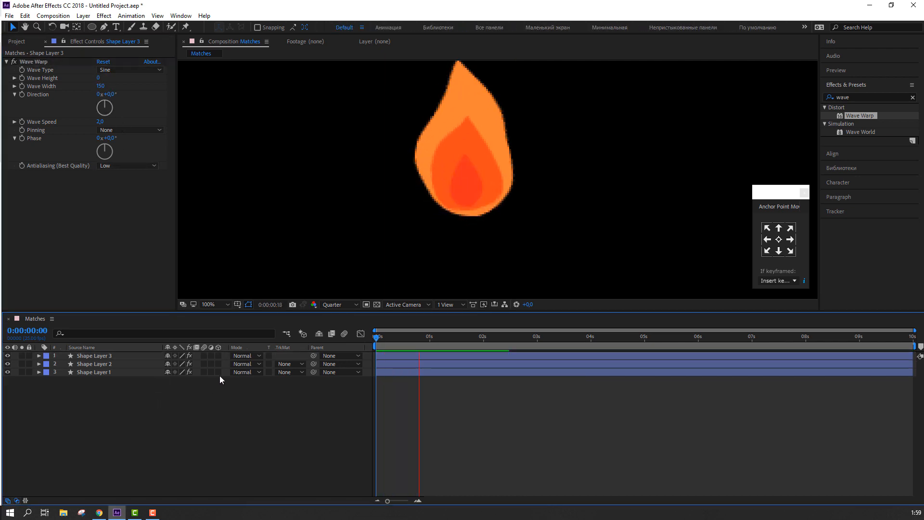
Set the smallest flame's Wave Warp height to 10 and preview all three flame layers together.
click(102, 78)
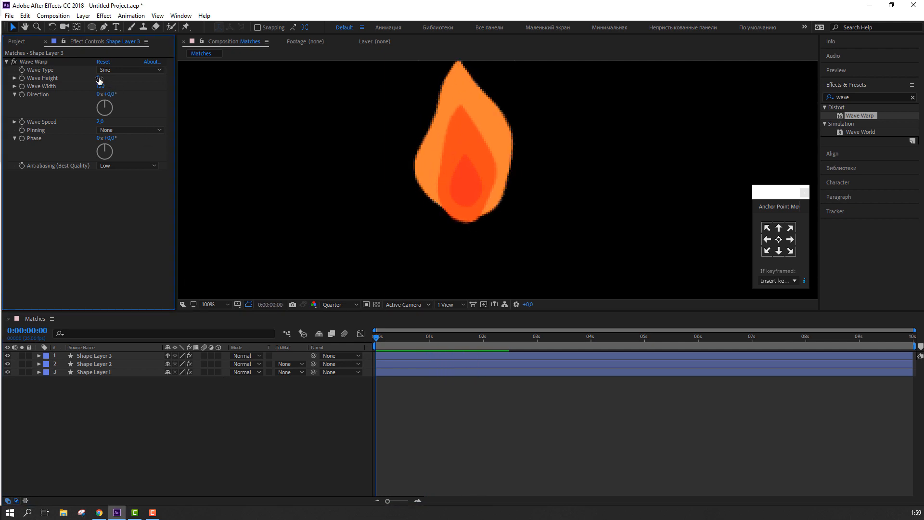
text(10)
click(171, 447)
key(space)
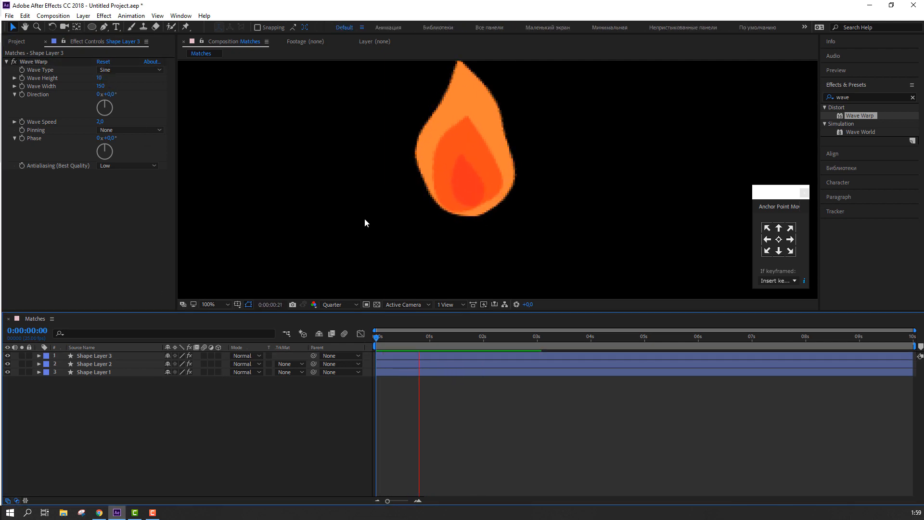
scroll(365, 218, down, 2)
scroll(365, 220, down, 1)
scroll(365, 220, up, 1)
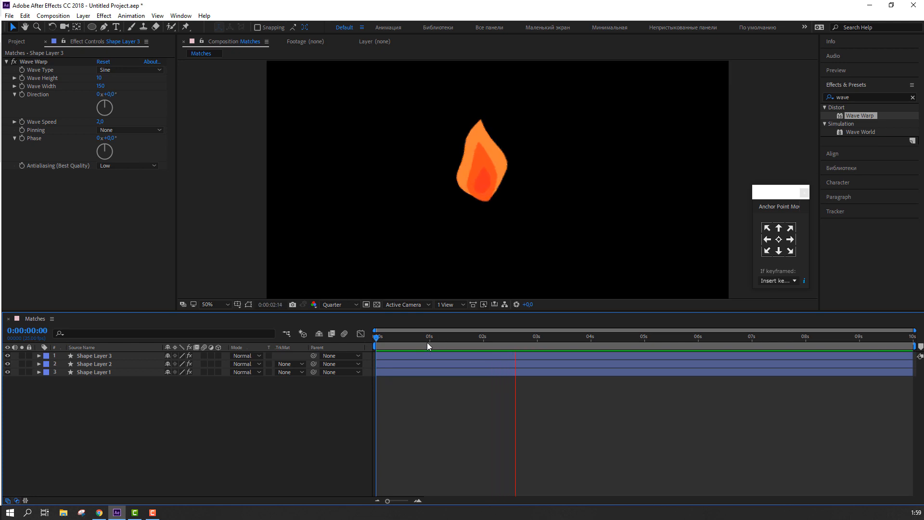
drag(427, 340, 447, 341)
key(Home)
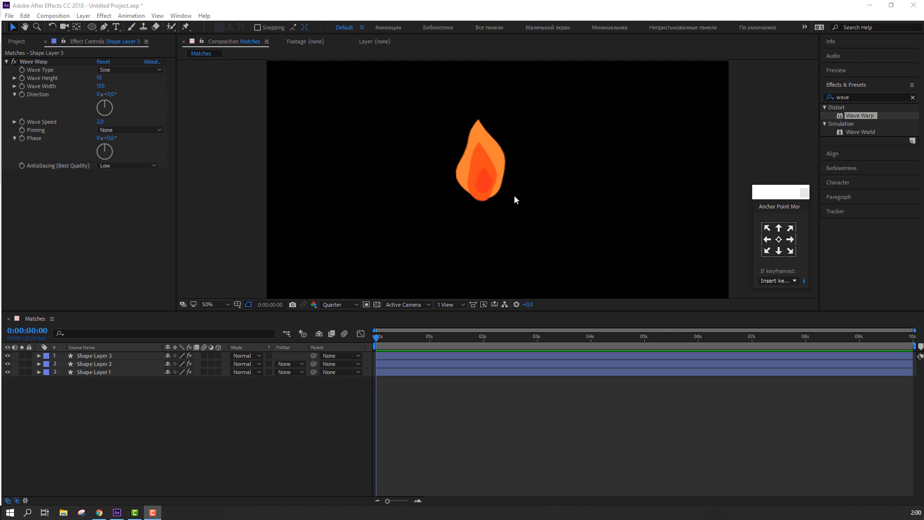
Move all three flame layers together straight up to the upper part of the composition.
scroll(514, 195, down, 1)
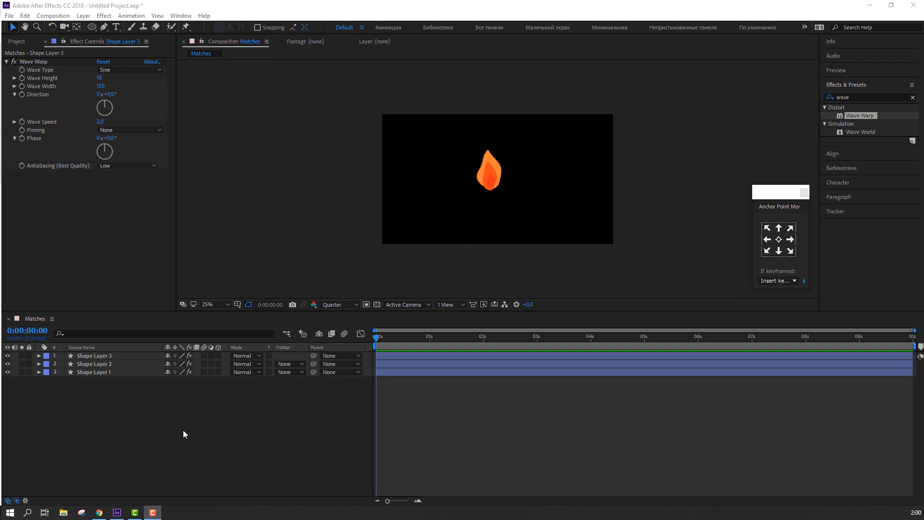
click(91, 413)
key(ctrl+a)
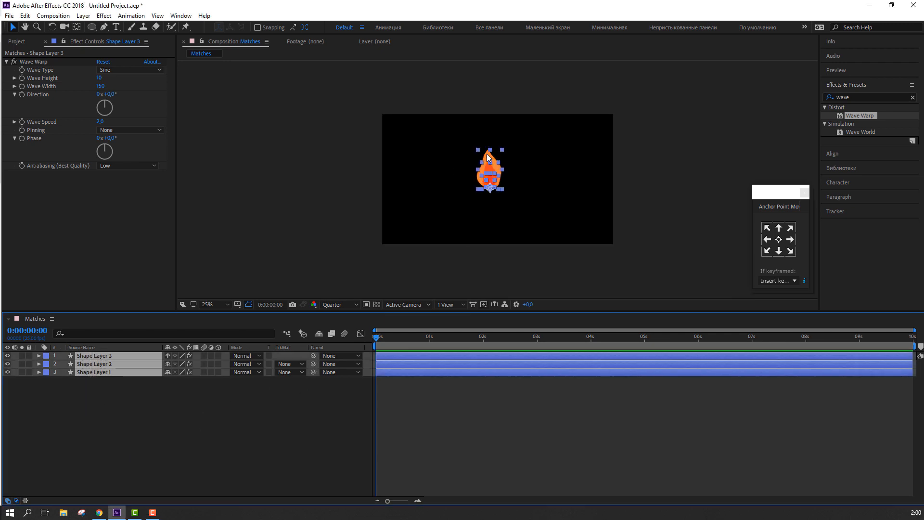
scroll(484, 200, up, 1)
drag(483, 197, 483, 147)
scroll(471, 167, down, 1)
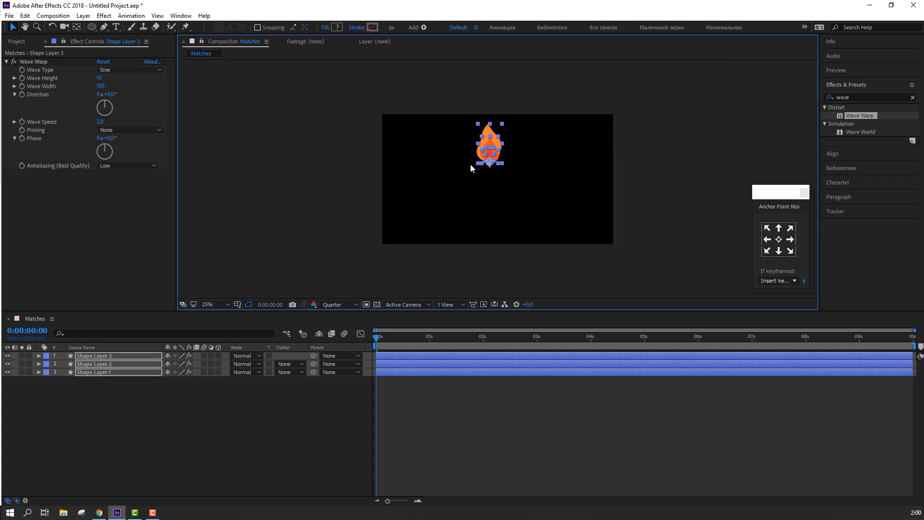
click(284, 431)
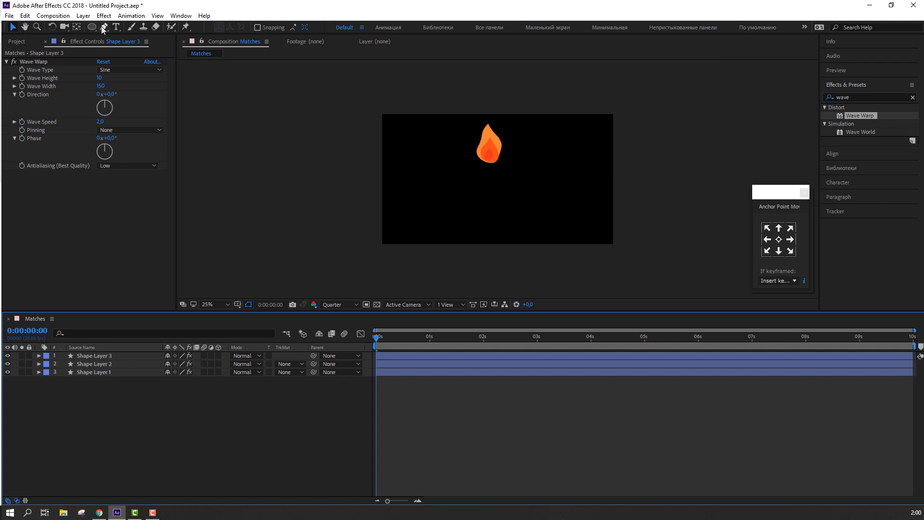
Draw a thin, tall vertical rectangle as the matchstick, from just below the flame to near the composition's lower edge.
drag(93, 26, 96, 36)
scroll(523, 195, up, 1)
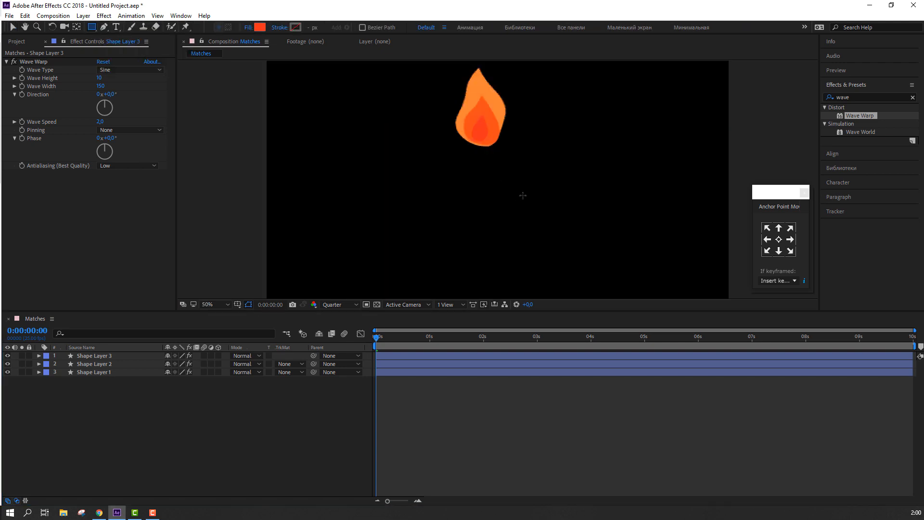
drag(439, 201, 421, 141)
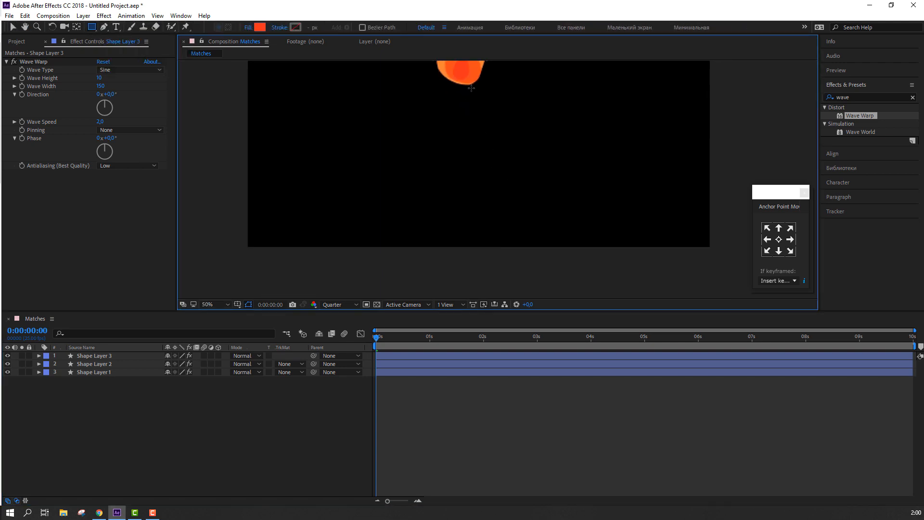
drag(472, 88, 463, 237)
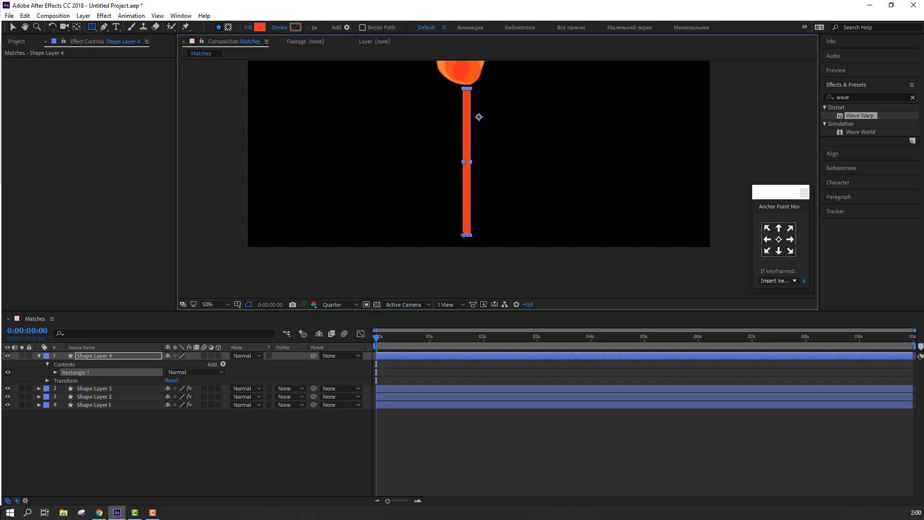
drag(463, 235, 465, 235)
Change the matchstick rectangle's fill to a light peach-orange.
click(13, 27)
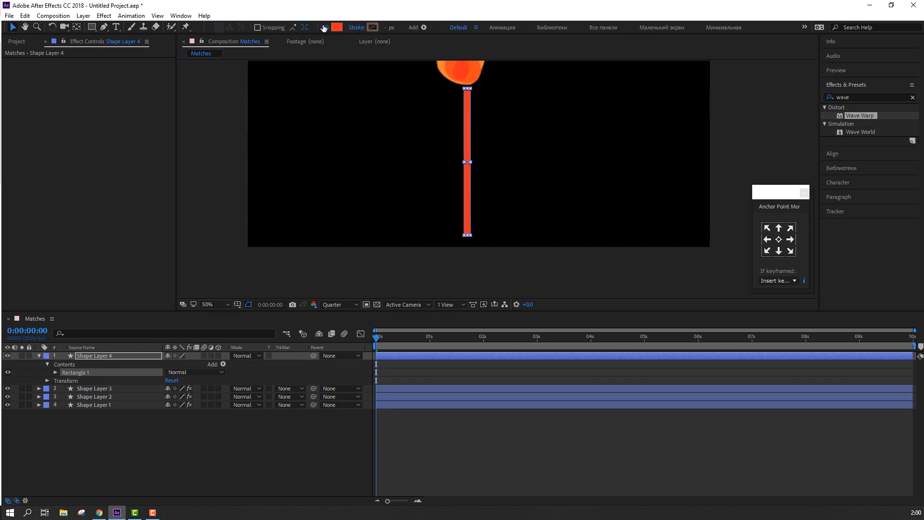
click(337, 27)
click(308, 481)
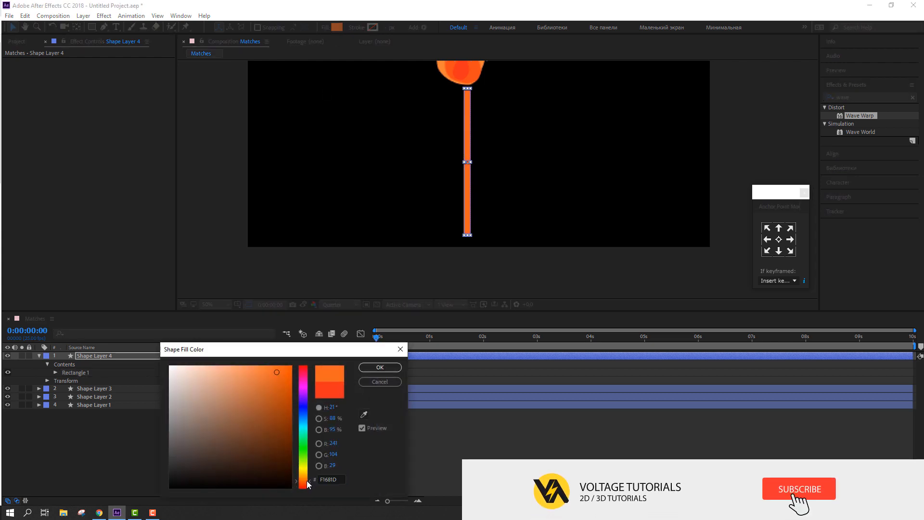
drag(254, 371, 232, 358)
click(380, 368)
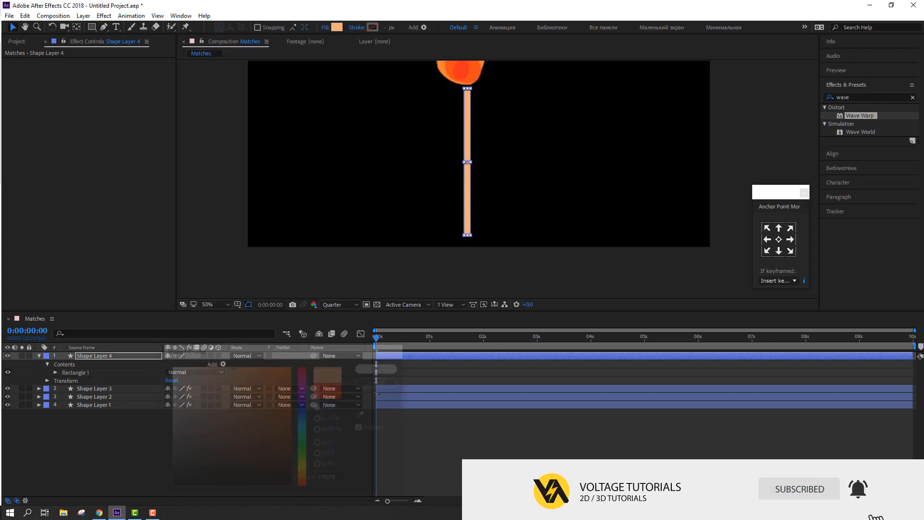
Place the matchstick layer's anchor point at the bottom centre of the stick.
click(778, 251)
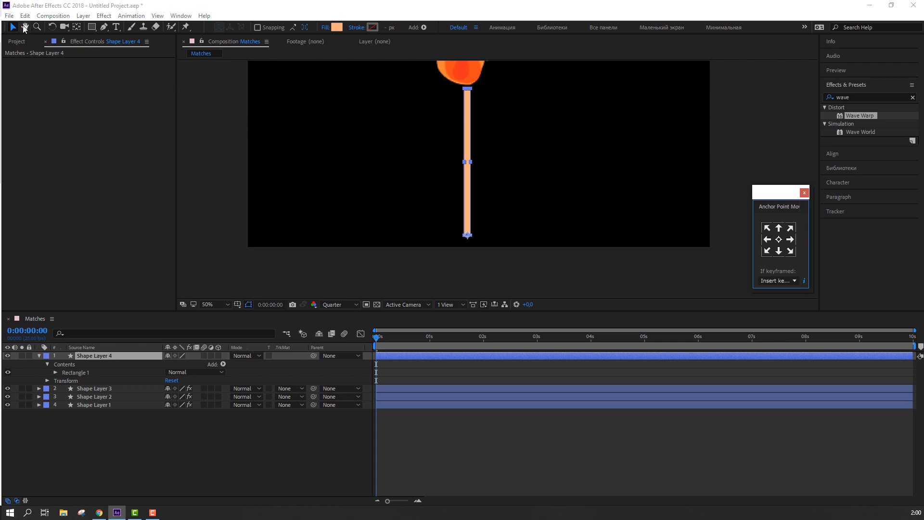
click(129, 433)
scroll(357, 192, down, 2)
scroll(385, 211, up, 2)
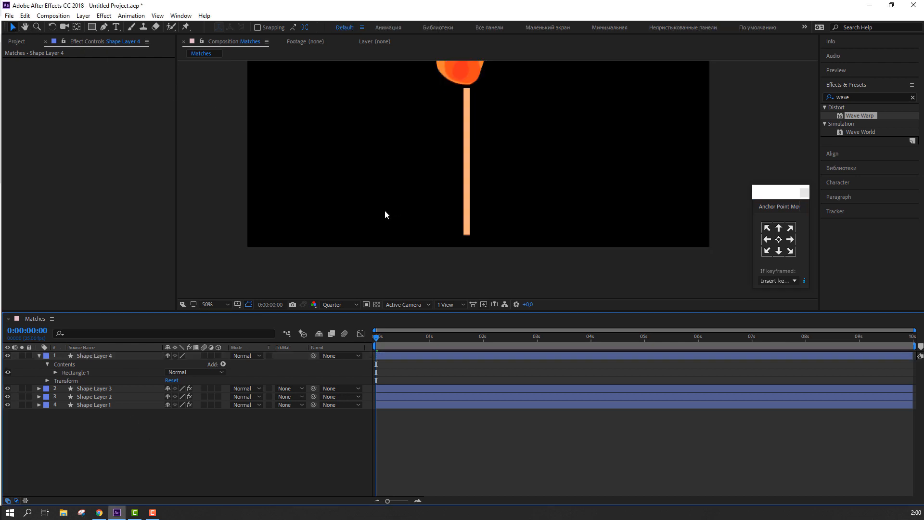
Collapse the matchstick layer's properties and move the stick to the left, clear of the flame.
click(80, 356)
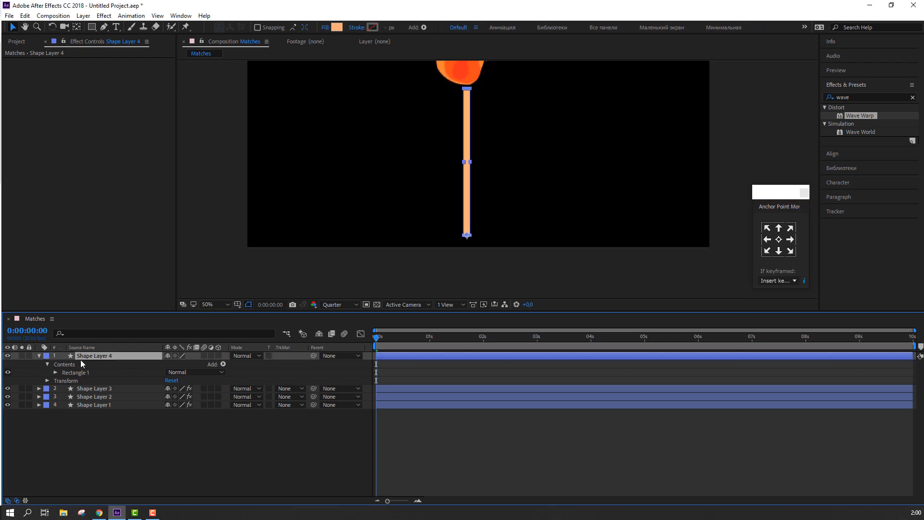
click(39, 355)
drag(420, 188, 380, 224)
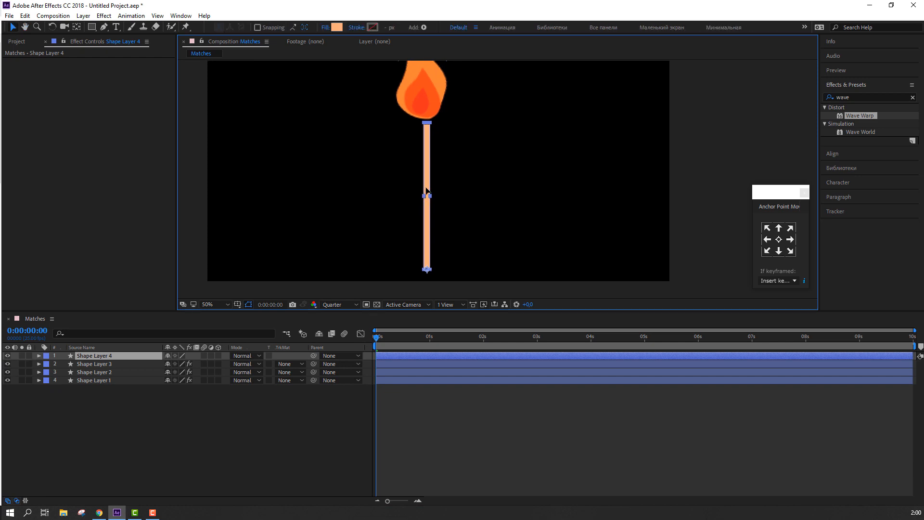
drag(426, 190, 322, 191)
click(136, 472)
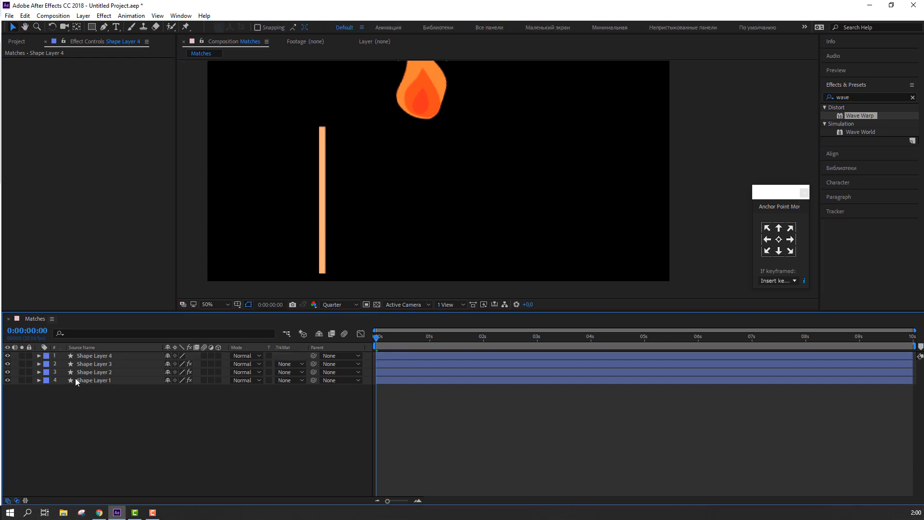
Draw a small upright ellipse over the stick's upper end as the match head, within the matchstick's shape layer.
click(86, 357)
drag(96, 25, 139, 48)
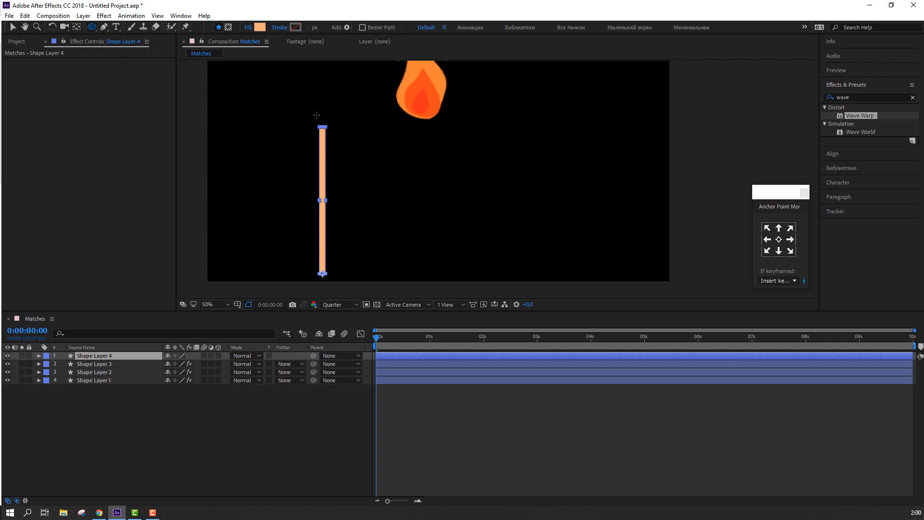
drag(316, 115, 327, 131)
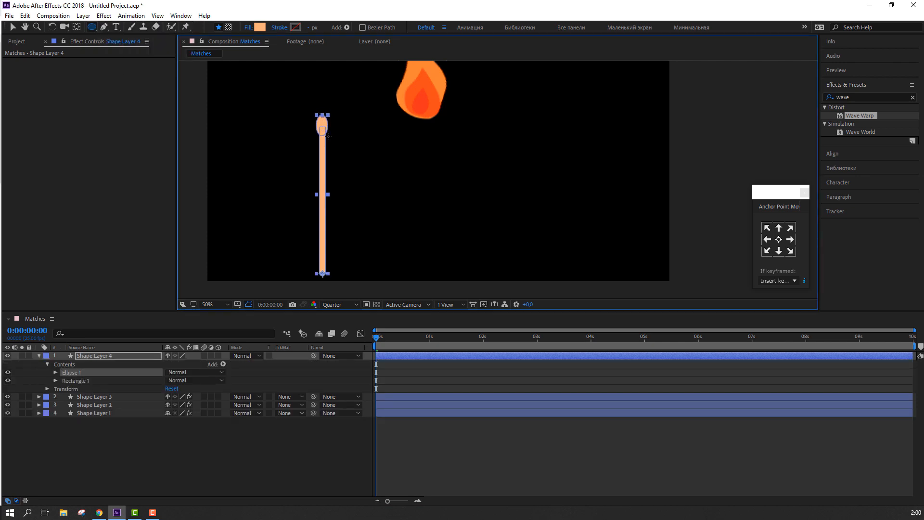
Set the match head ellipse's fill to brown, 9C5526.
click(13, 27)
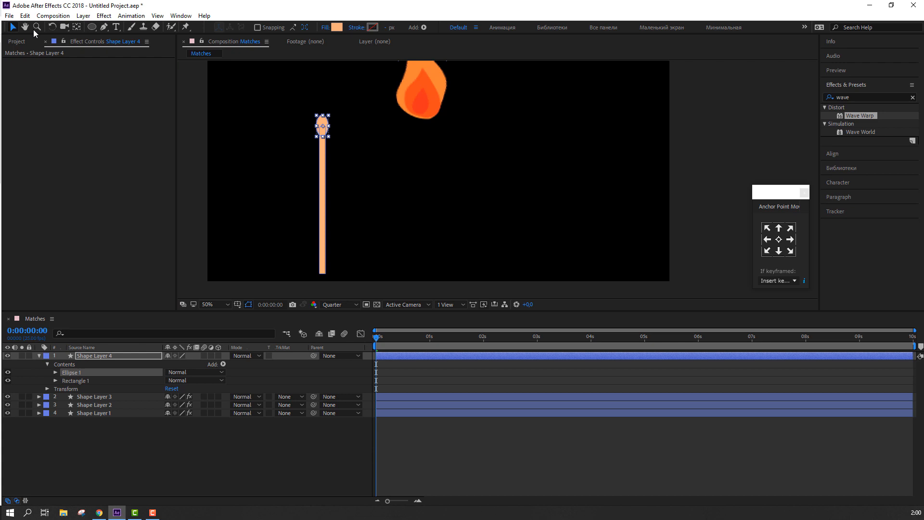
click(336, 27)
mouse_move(245, 396)
mouse_down()
mouse_move(235, 371)
mouse_move(262, 413)
mouse_up()
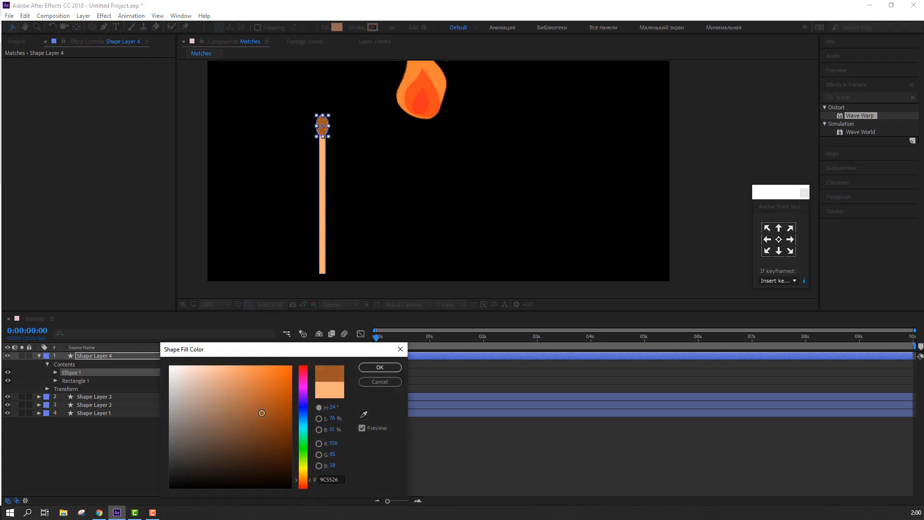
click(380, 367)
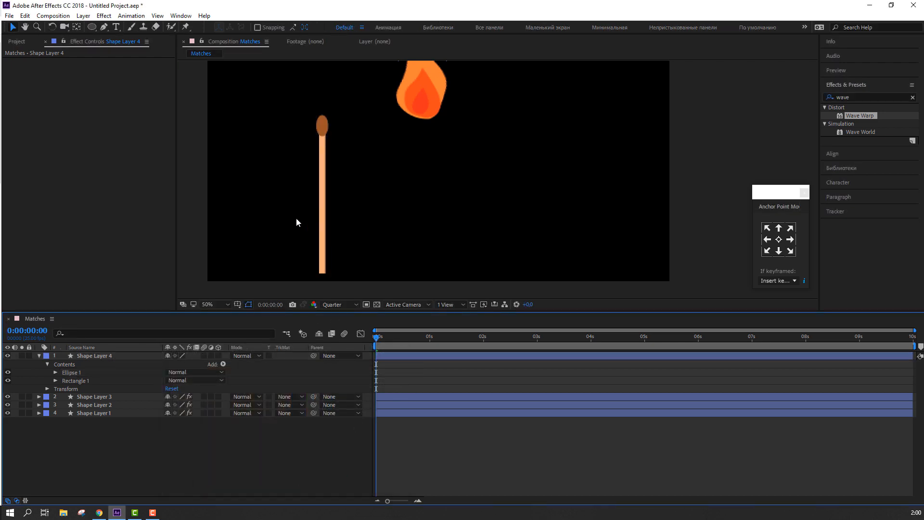
Collapse the match layer's properties and move the whole match back so its head overlaps the flame's base.
click(48, 356)
click(38, 355)
click(80, 357)
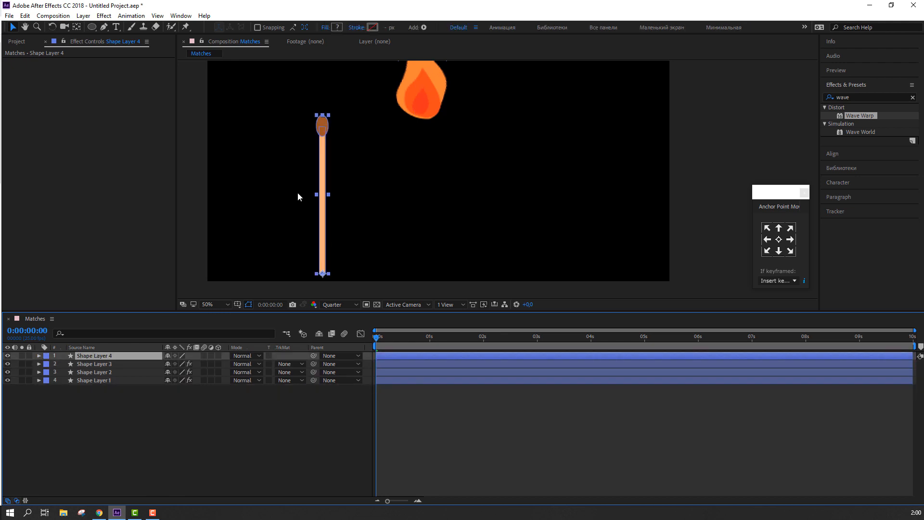
drag(324, 125, 427, 120)
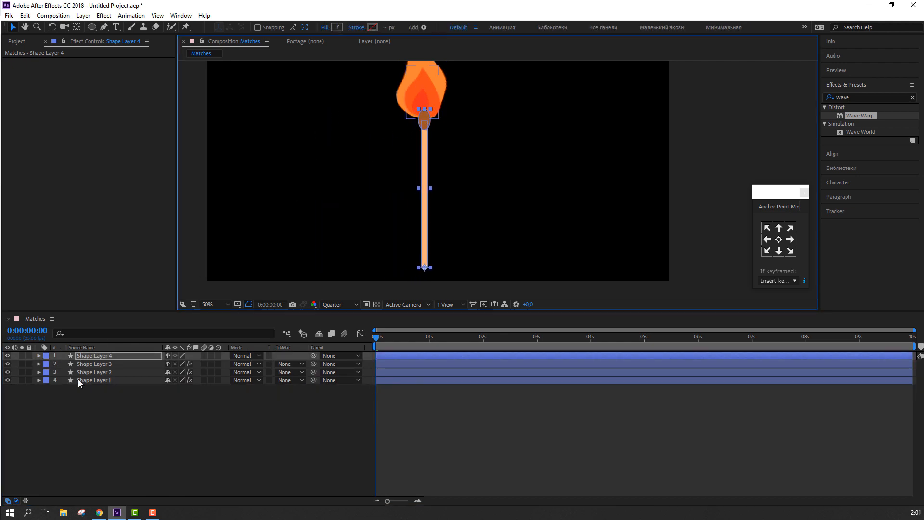
Reorder the match layer beneath the three flame layers and shift the match slightly up into the flame's base.
drag(88, 359, 91, 400)
scroll(419, 104, up, 2)
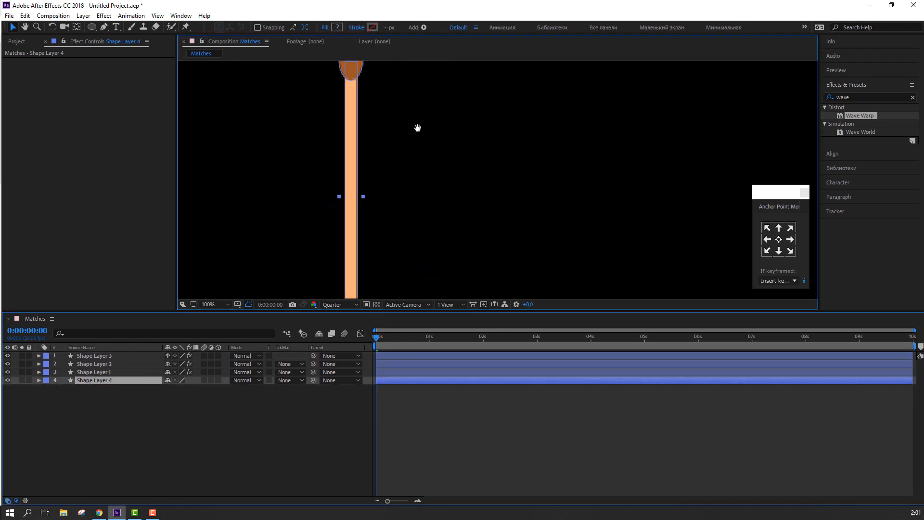
drag(374, 181, 374, 175)
click(248, 409)
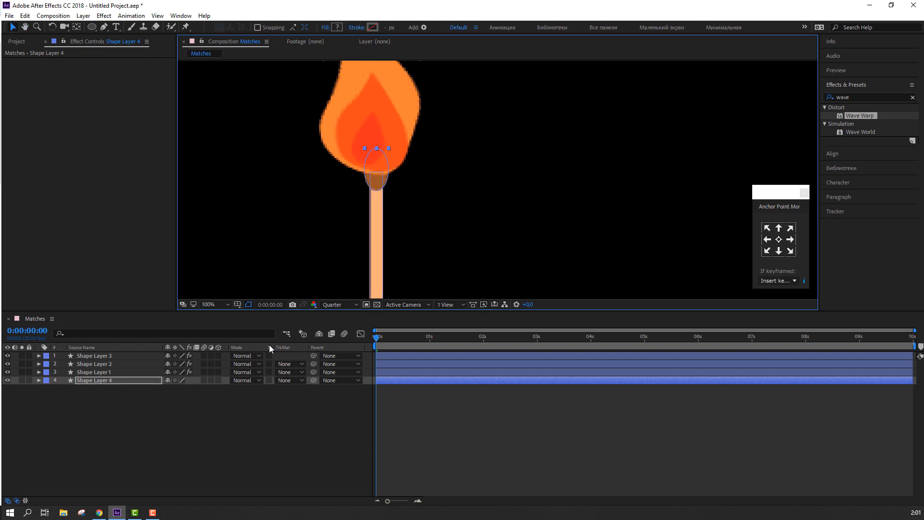
scroll(354, 179, down, 2)
scroll(403, 210, up, 1)
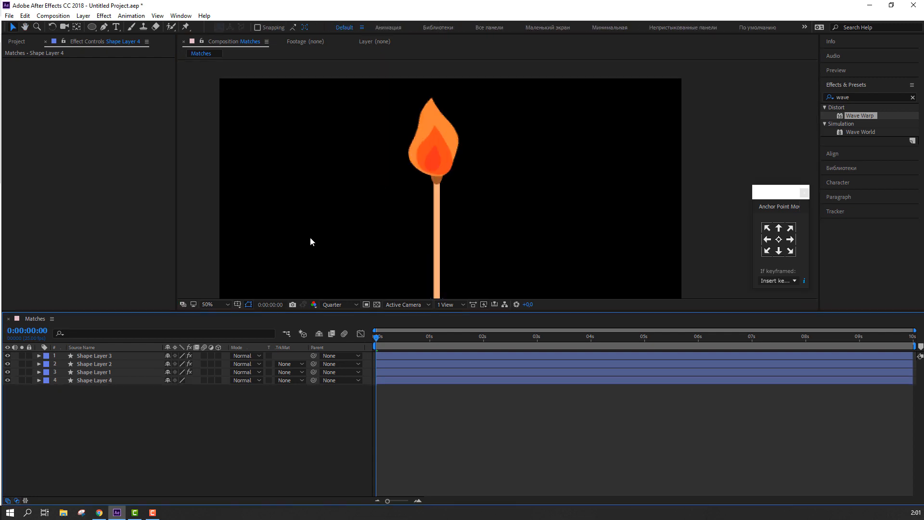
drag(311, 242, 314, 215)
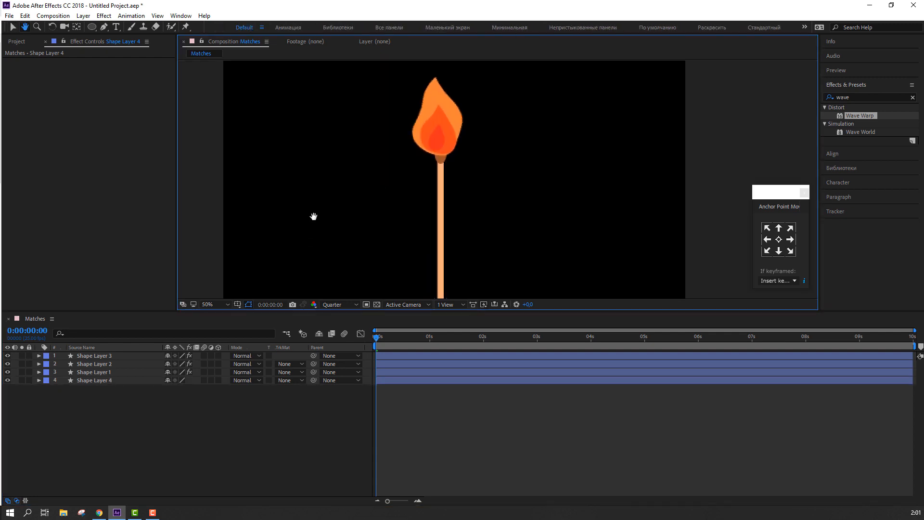
Hide the match layer and narrow the three flame layers horizontally together.
click(102, 375)
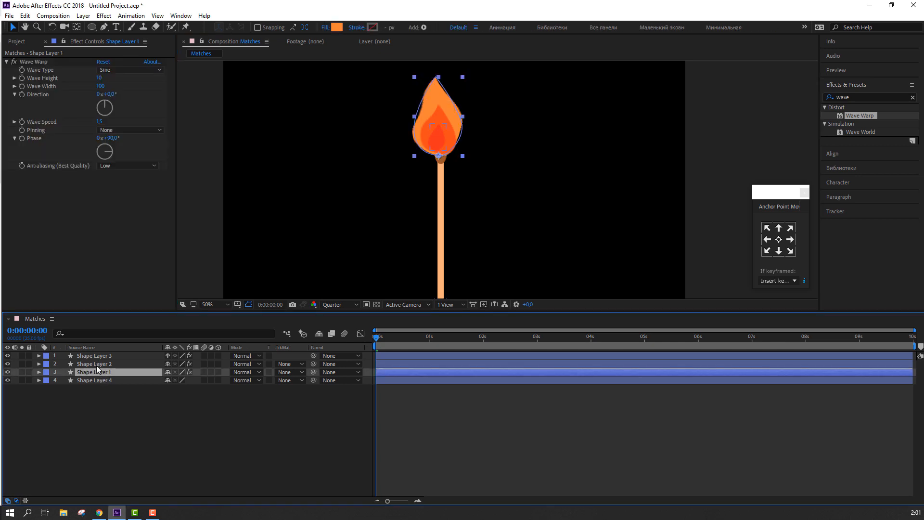
click(103, 420)
click(7, 380)
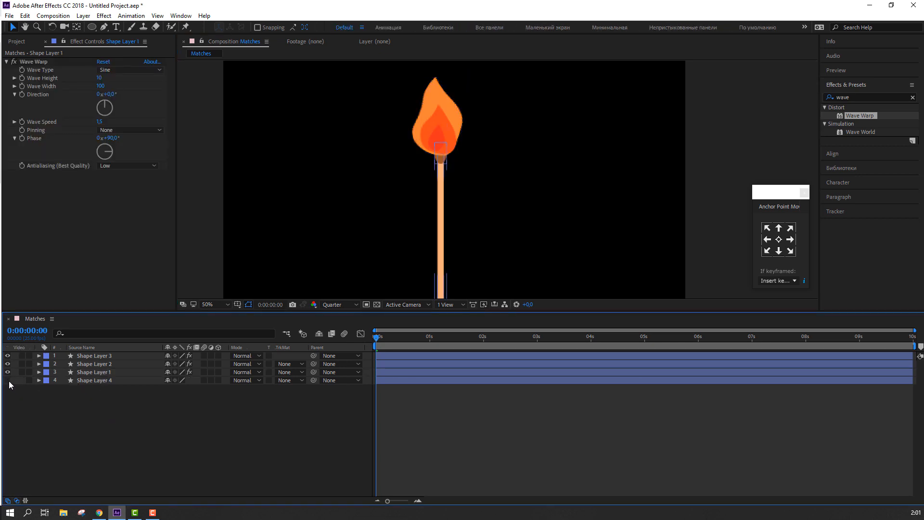
click(82, 370)
shift+click(98, 356)
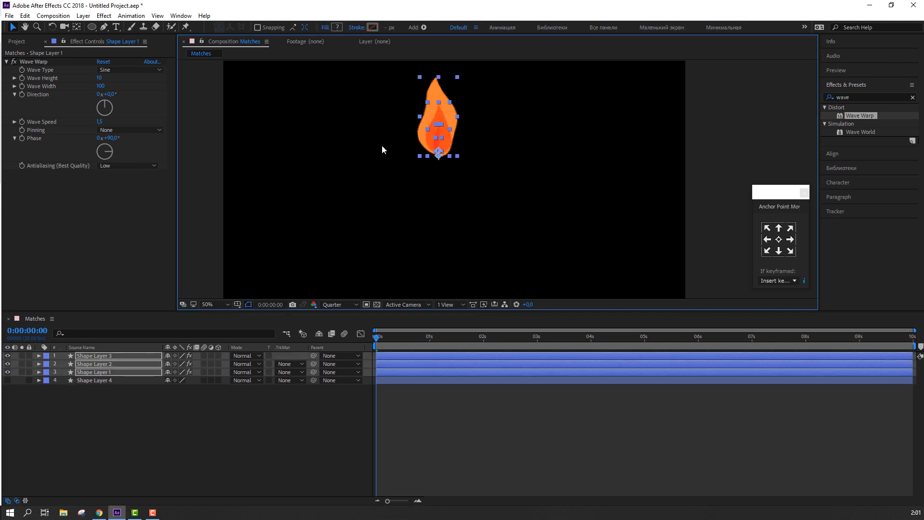
click(241, 434)
Play the flame animation on its own and make the match layer visible again.
key(space)
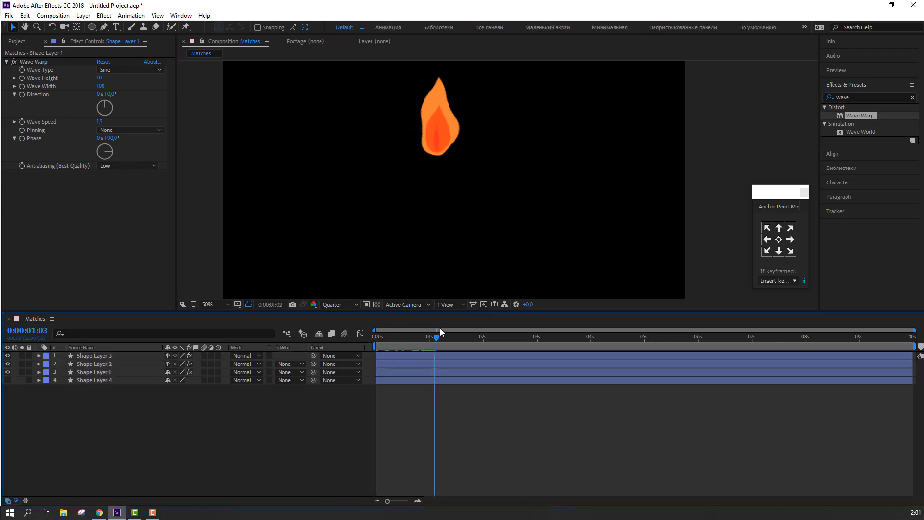
key(space)
click(7, 380)
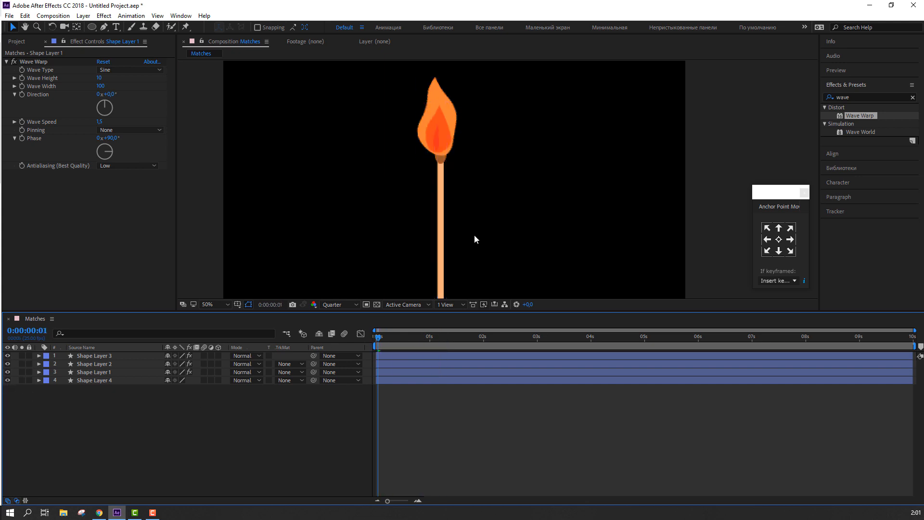
Set the match layer's scale to 110%.
scroll(475, 235, down, 2)
click(90, 380)
scroll(423, 111, up, 1)
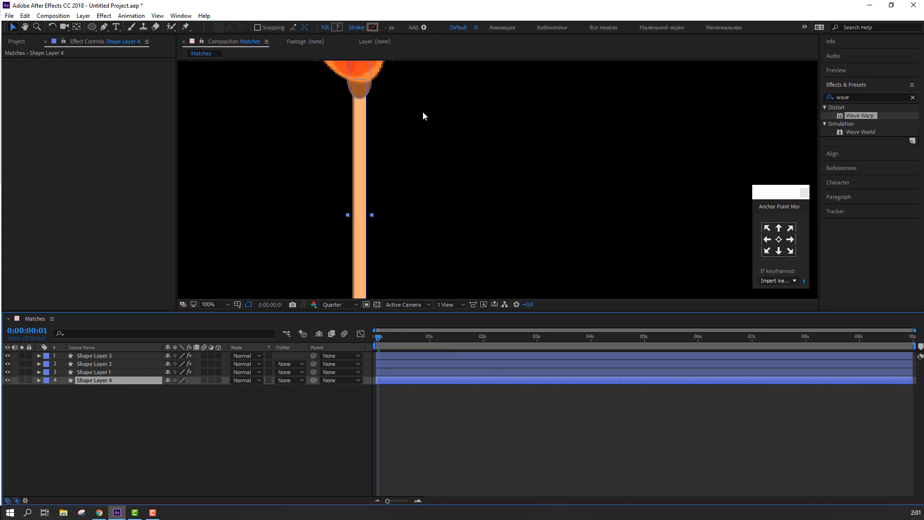
drag(427, 144, 471, 213)
click(121, 383)
key(s)
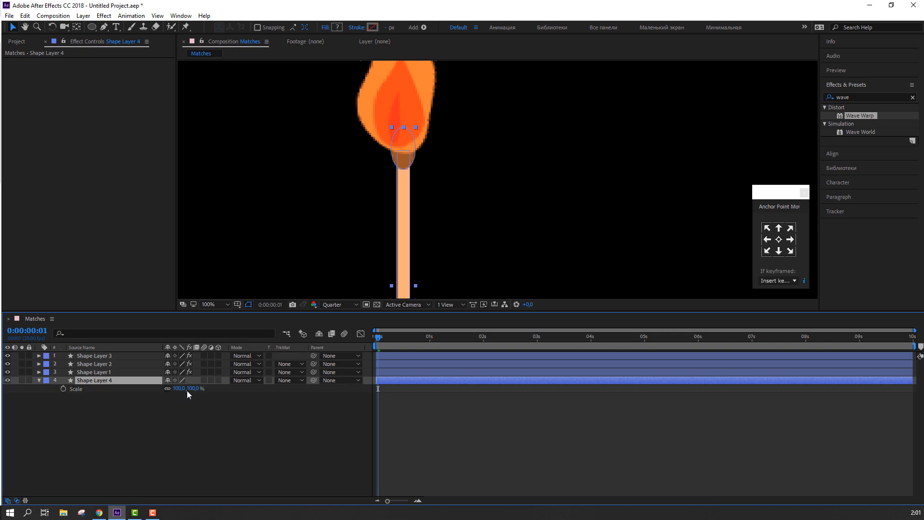
click(181, 388)
text(110)
key(Return)
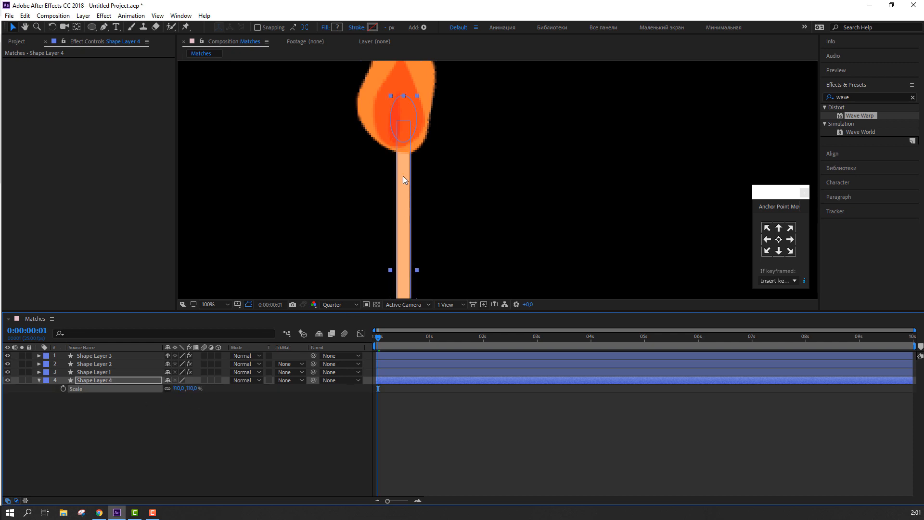
Move the match down so its brown head sits just below the flame, and collapse the layer's properties.
drag(403, 173, 403, 196)
click(247, 401)
scroll(323, 210, down, 3)
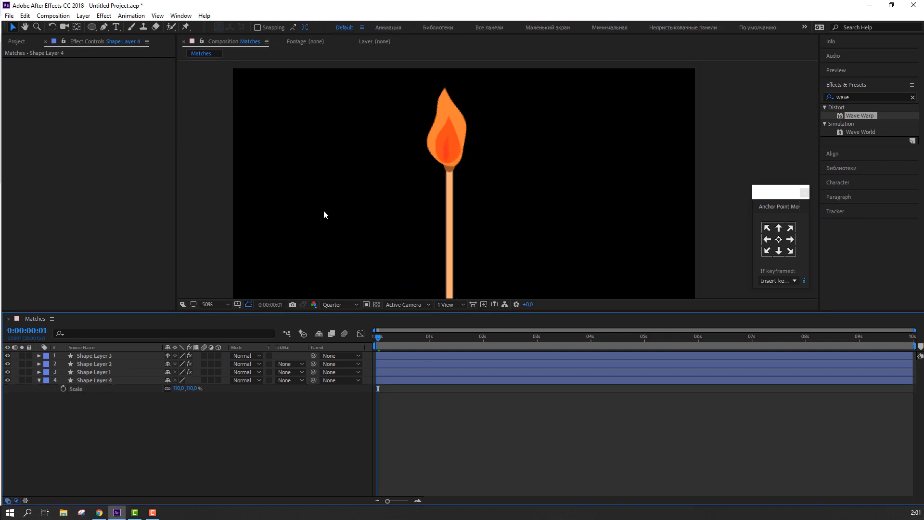
scroll(409, 236, up, 2)
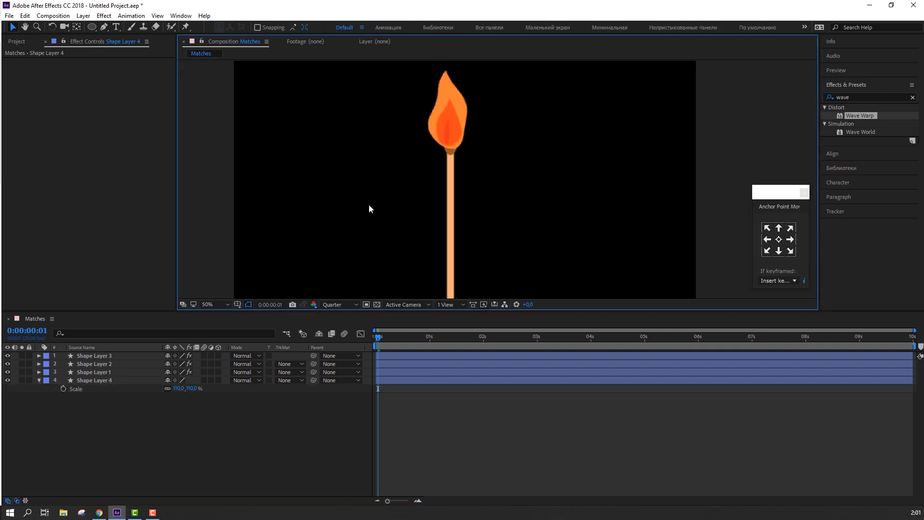
scroll(369, 204, down, 2)
click(38, 380)
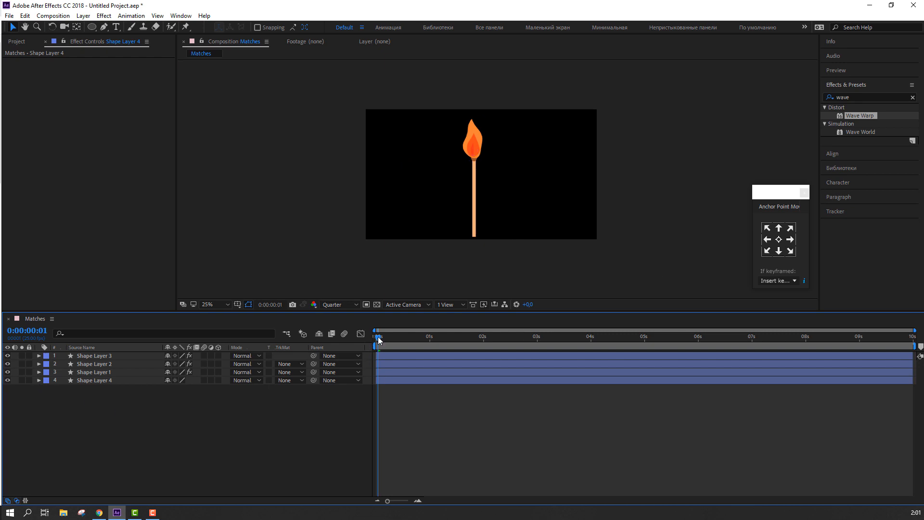
Scrub the burning match animation to 0:00:01:12 and enlarge the composition view to fit the whole match.
drag(379, 339, 455, 336)
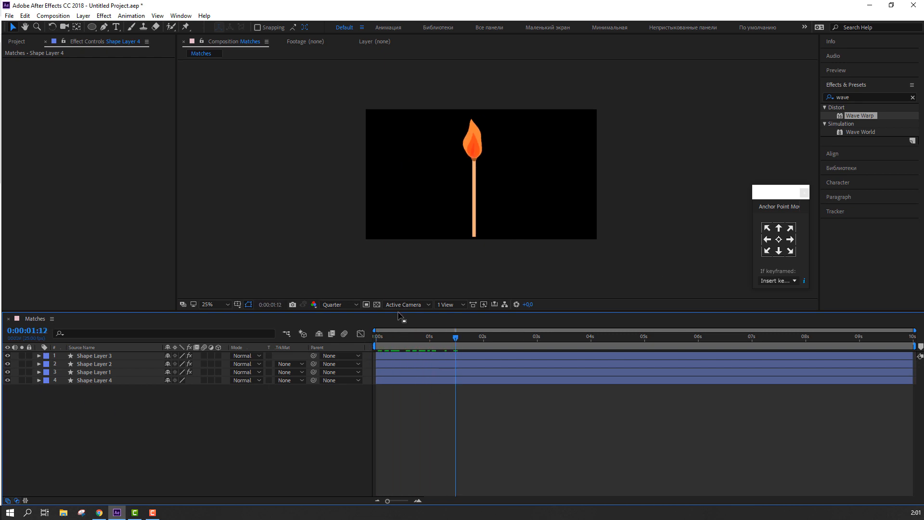
drag(399, 317, 374, 397)
click(219, 361)
click(252, 201)
Create a 1920 x 1080 px solid named BG and place it beneath all the shape layers.
right_click(159, 445)
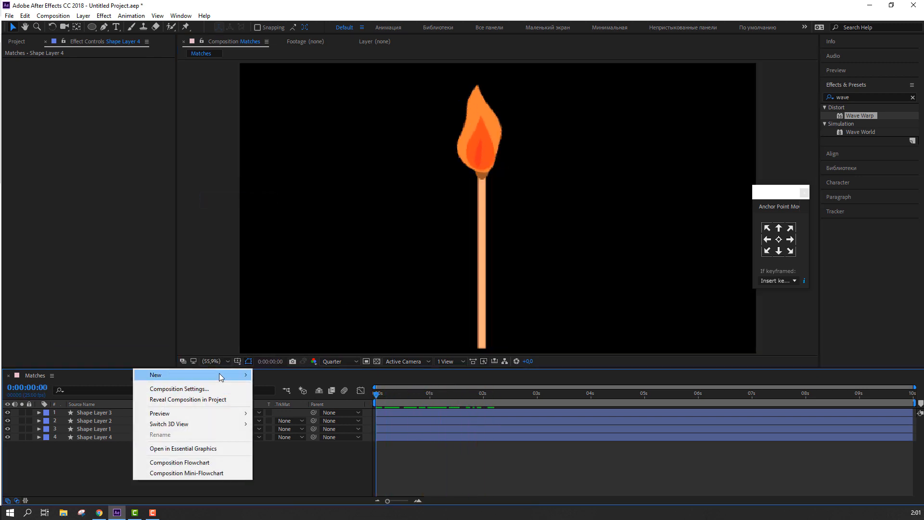
mouse_move(223, 375)
click(278, 395)
text(BG)
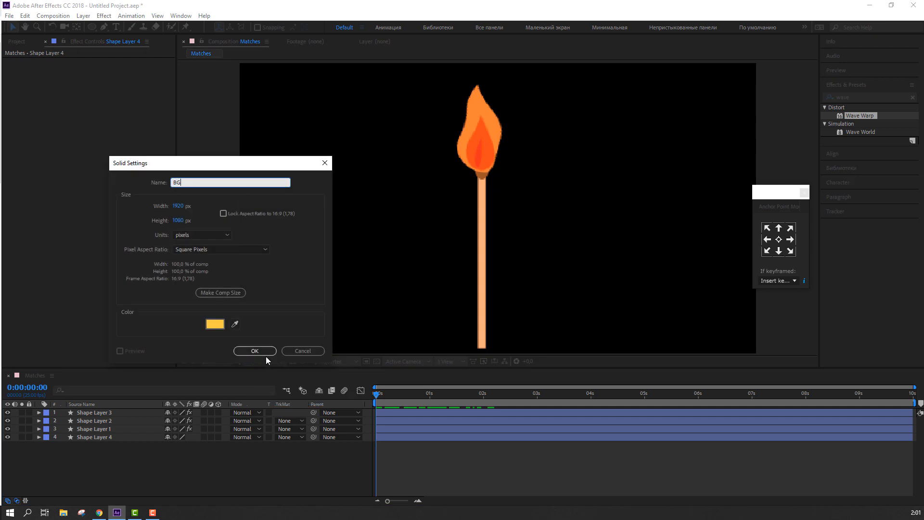
click(255, 350)
drag(102, 414, 95, 468)
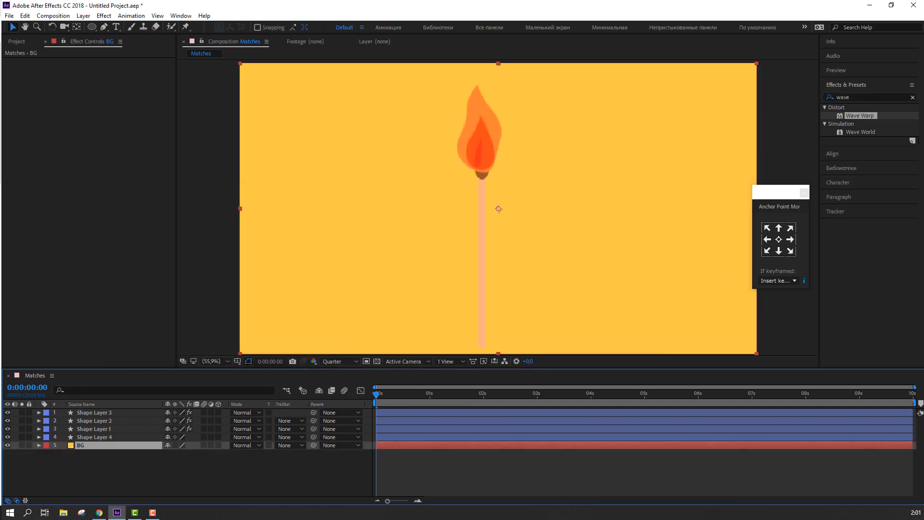
Apply the Fill effect to the BG solid with the near-black color 191717 and lock the layer.
click(877, 96)
text(fill)
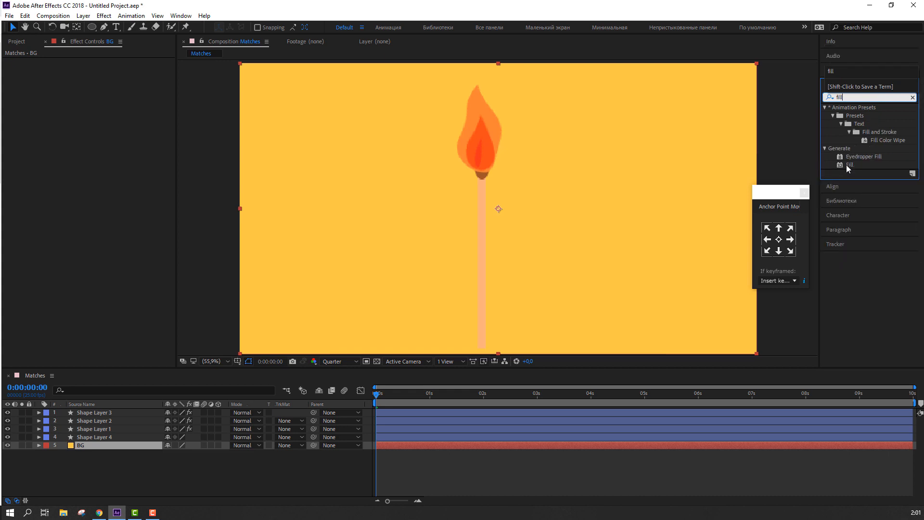
drag(850, 165, 114, 445)
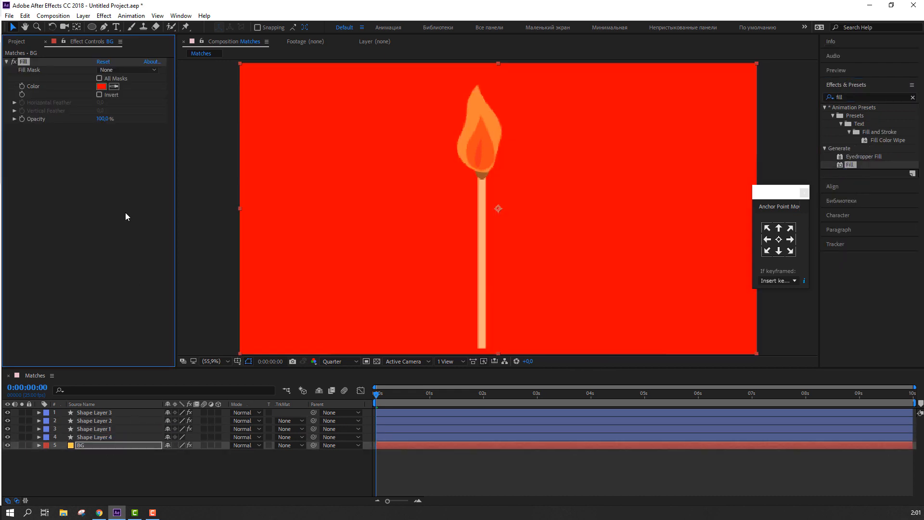
click(101, 88)
click(175, 474)
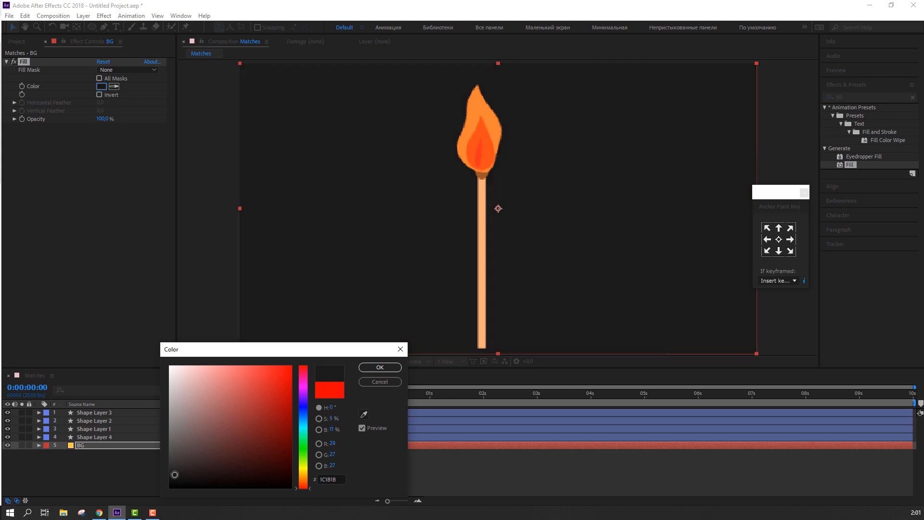
drag(175, 474, 181, 476)
click(380, 367)
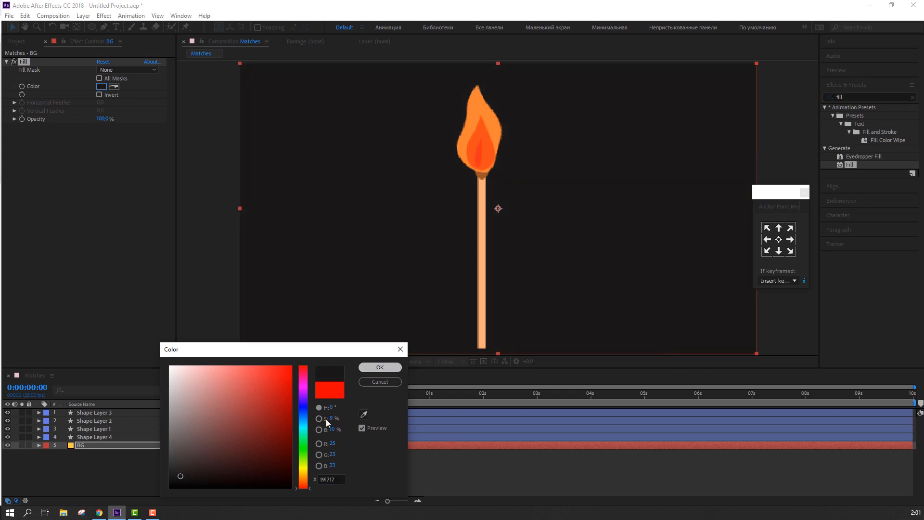
click(74, 468)
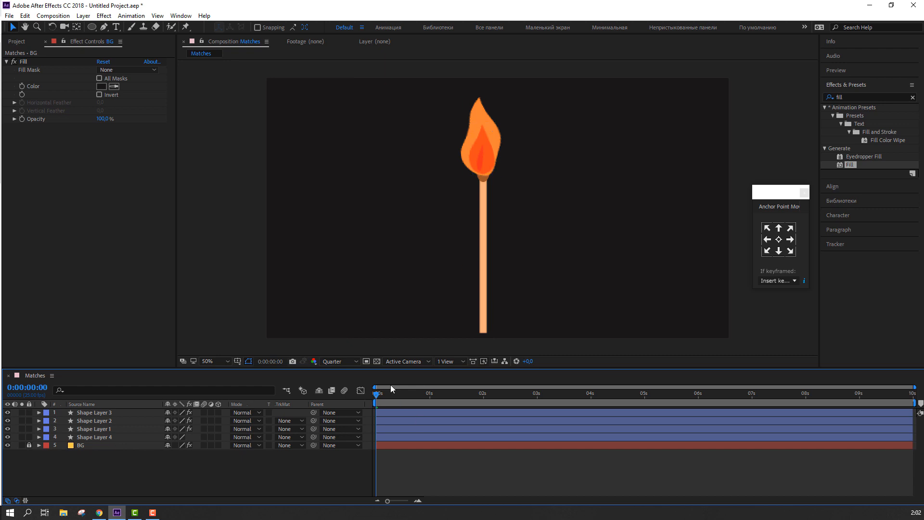
Apply the Stylize Glow effect to the outer flame, Shape Layer 1, with a threshold of 54.9% and a radius of 196.
click(863, 98)
text(glow)
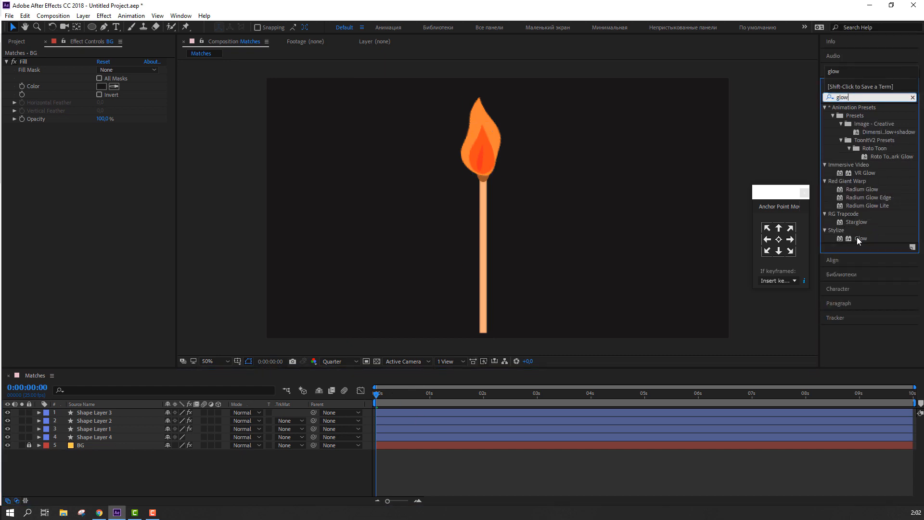
drag(859, 241, 103, 429)
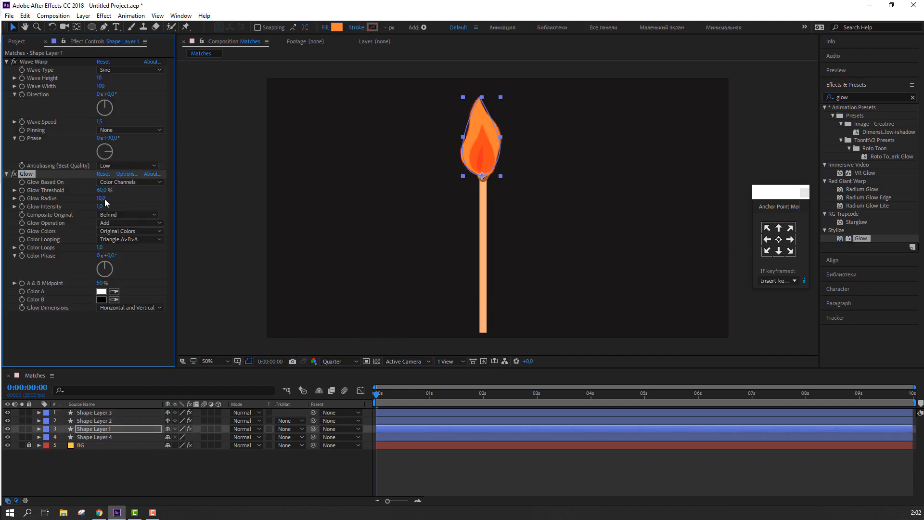
mouse_move(87, 200)
mouse_down()
mouse_move(136, 201)
mouse_move(95, 193)
mouse_up()
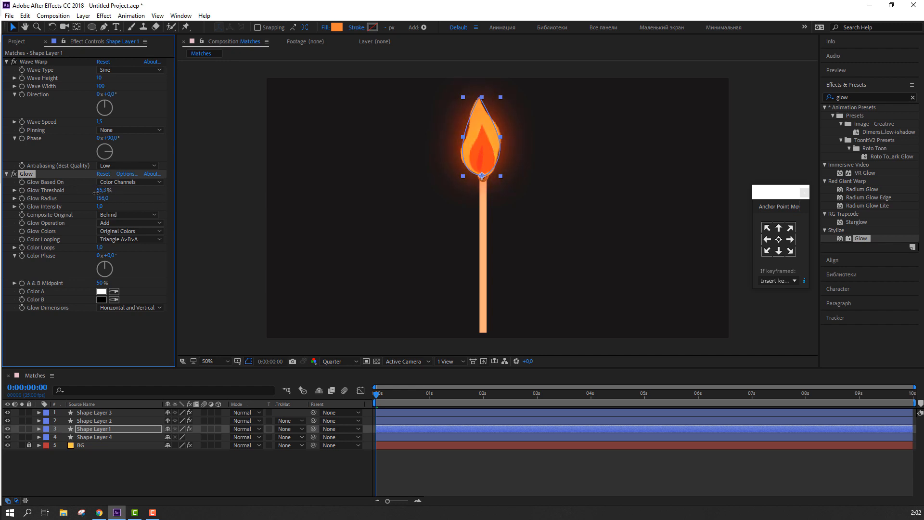
click(203, 474)
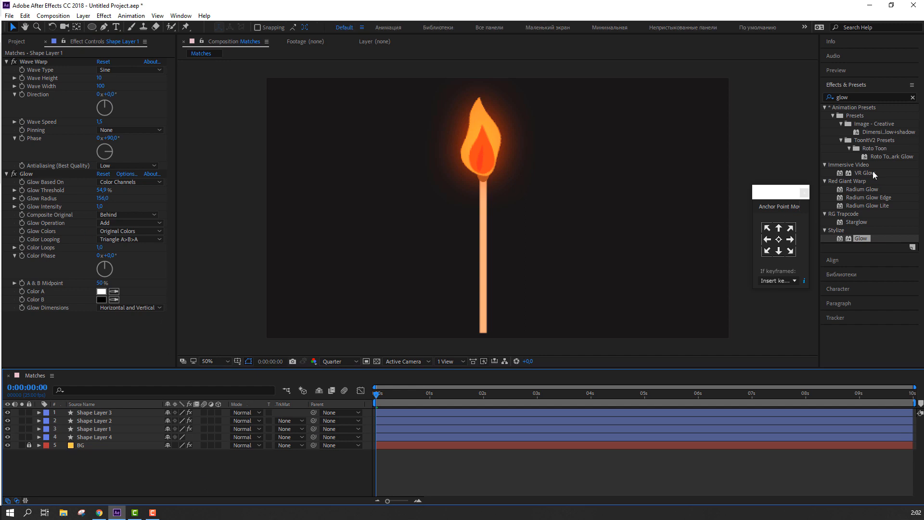
Apply Glow to the middle flame, Shape Layer 2, with about 30% threshold and a radius just over 200, hiding the outer flame while adjusting.
click(94, 420)
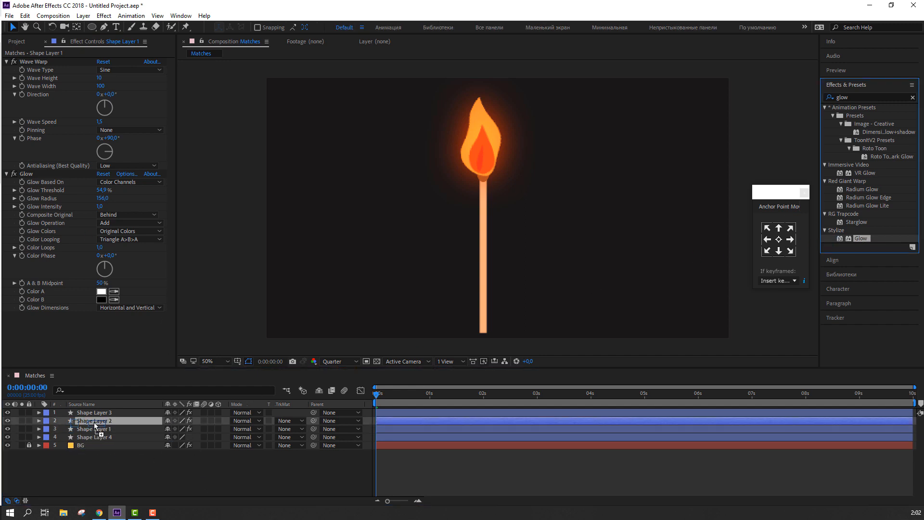
scroll(452, 106, up, 2)
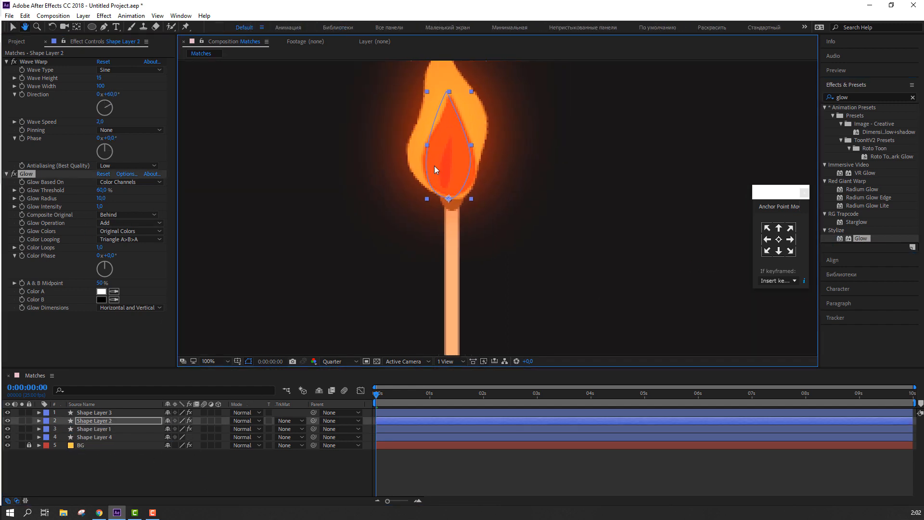
drag(101, 190, 118, 190)
click(21, 421)
click(21, 420)
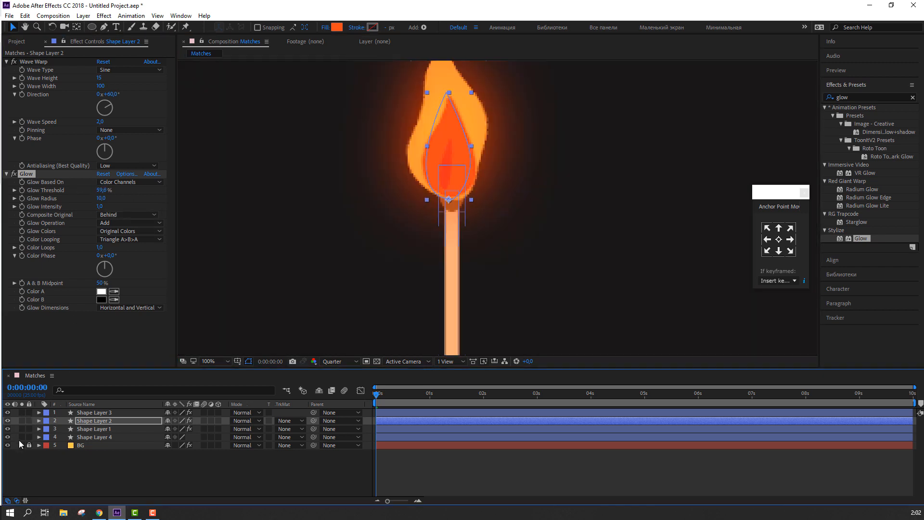
click(7, 429)
drag(101, 191, 143, 189)
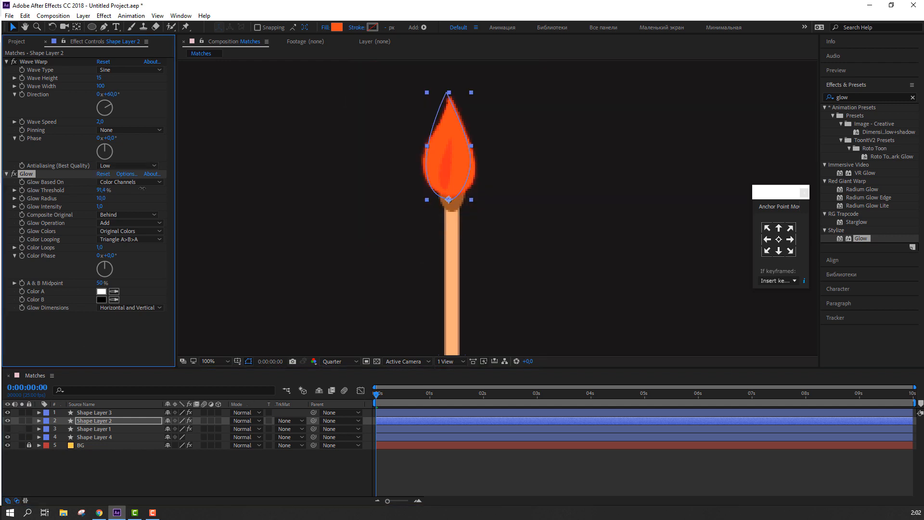
drag(76, 198, 109, 194)
click(8, 429)
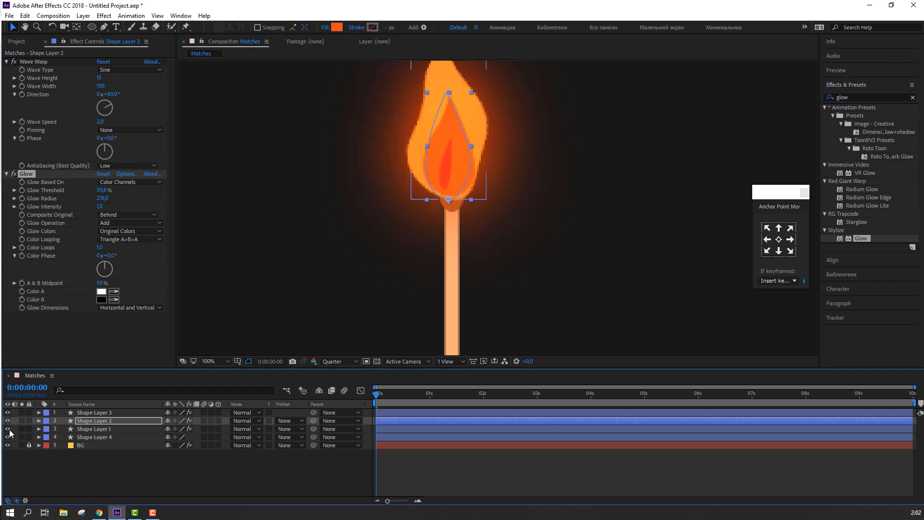
Apply Glow to the inner flame, Shape Layer 3, with a threshold of 90.2% and a radius of 32.
click(90, 413)
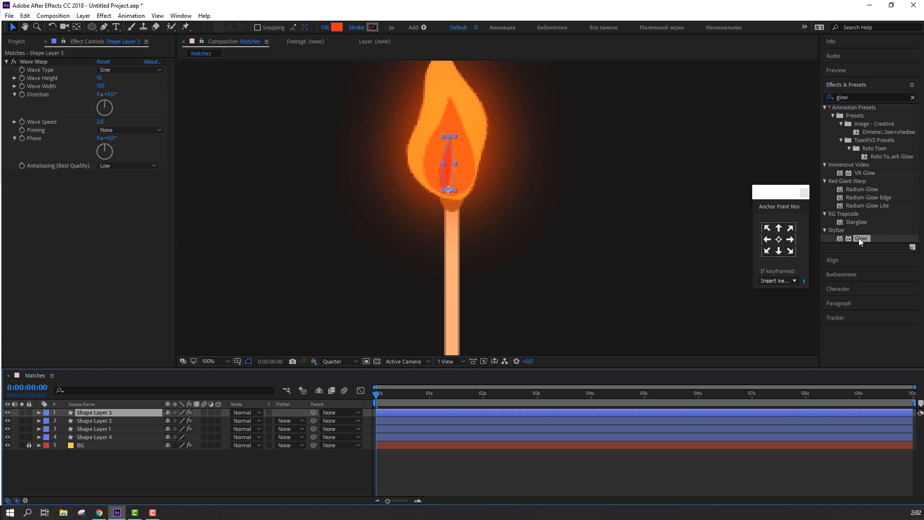
drag(861, 240, 112, 413)
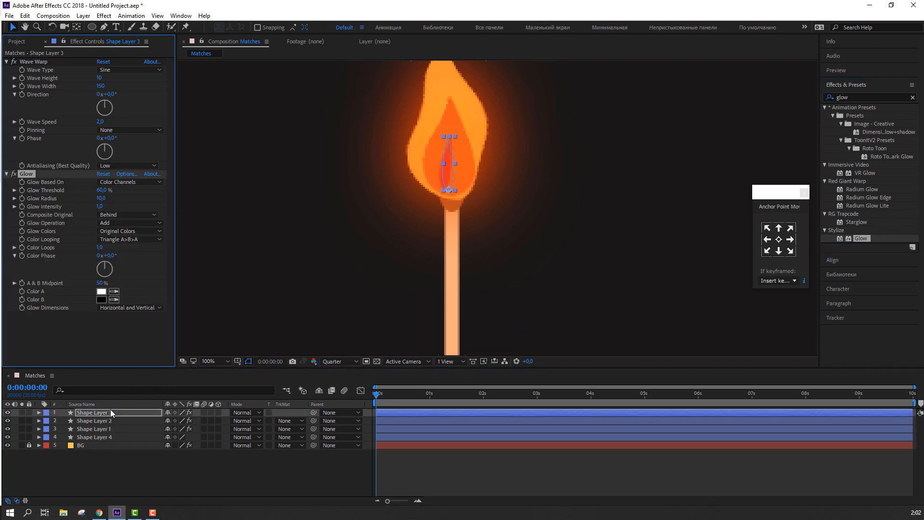
mouse_move(112, 191)
mouse_down()
mouse_move(138, 191)
mouse_move(119, 199)
mouse_up()
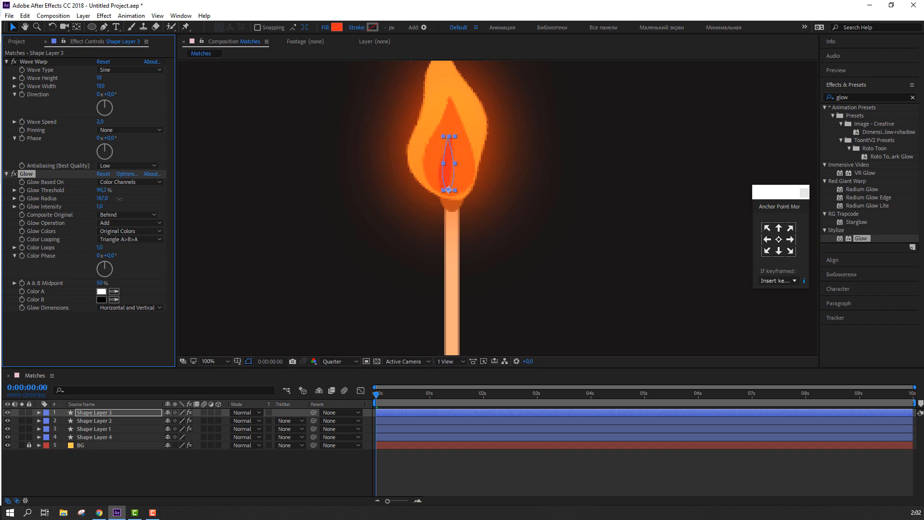
drag(61, 198, 73, 196)
Switch the preview resolution to Full and reduce the inner flame's glow radius to 8.
key(period)
click(334, 362)
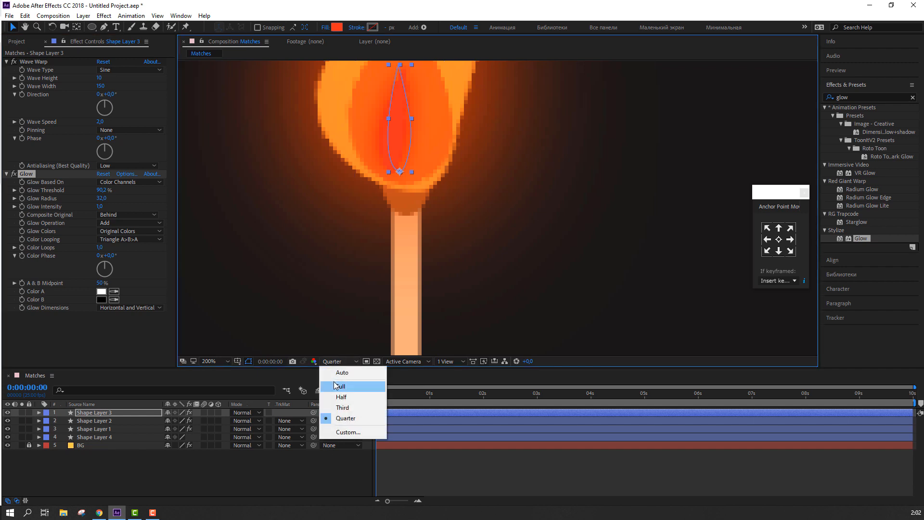
click(340, 386)
drag(283, 206, 319, 257)
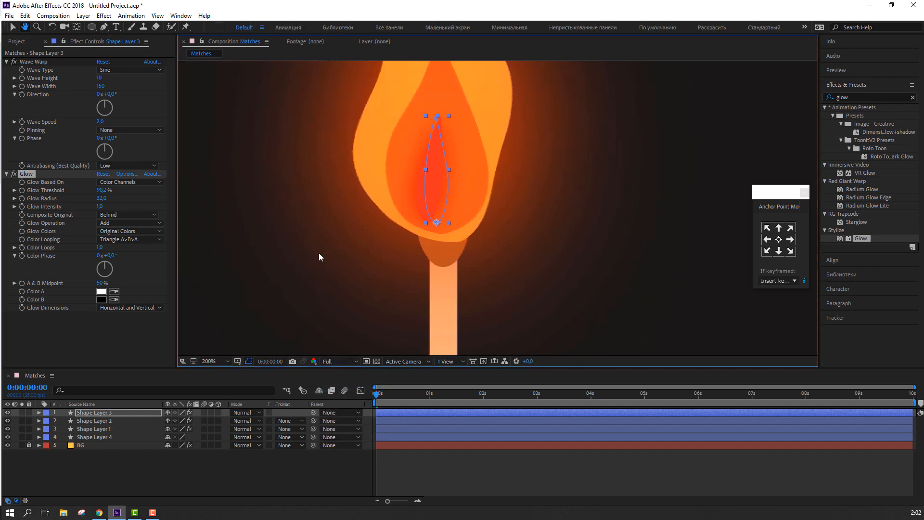
drag(67, 199, 45, 203)
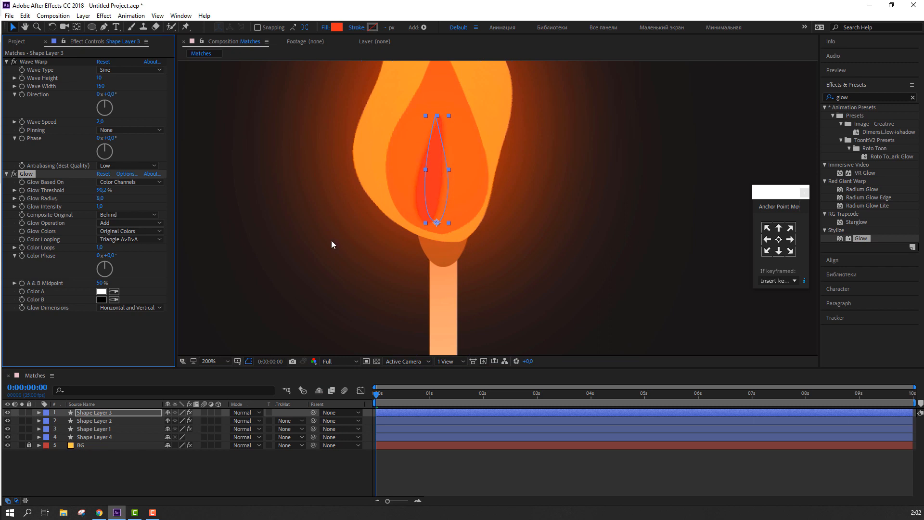
Set the preview resolution to Quarter, fit the composition view up to 100%, and play the flame animation.
scroll(351, 258, down, 1)
click(265, 482)
scroll(373, 290, down, 2)
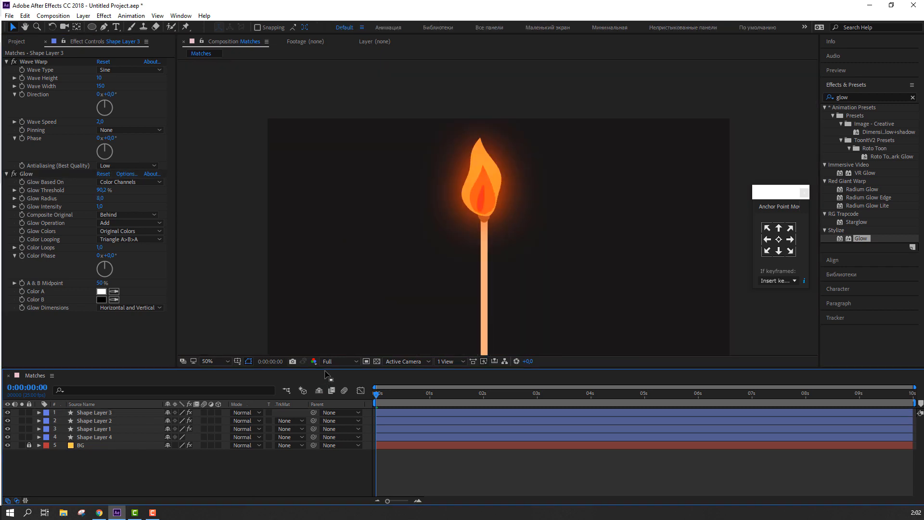
click(340, 361)
click(345, 418)
click(216, 361)
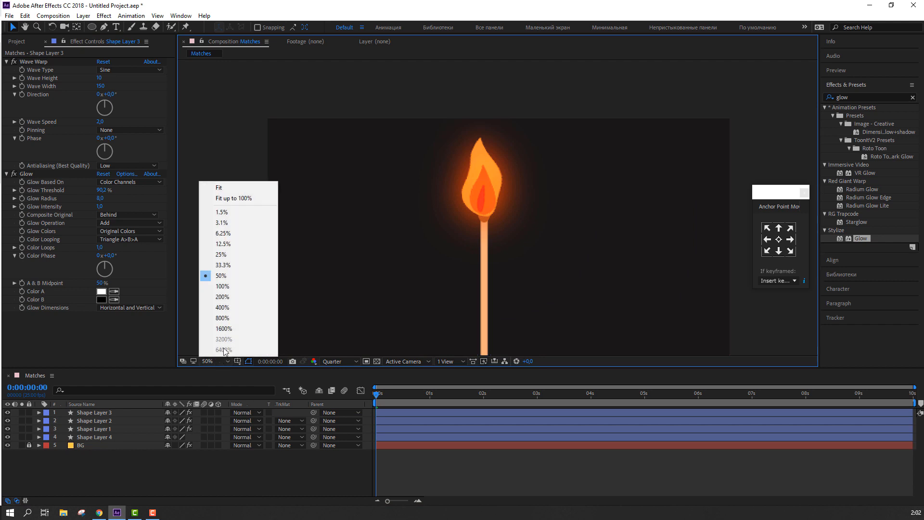
click(227, 198)
click(388, 395)
key(space)
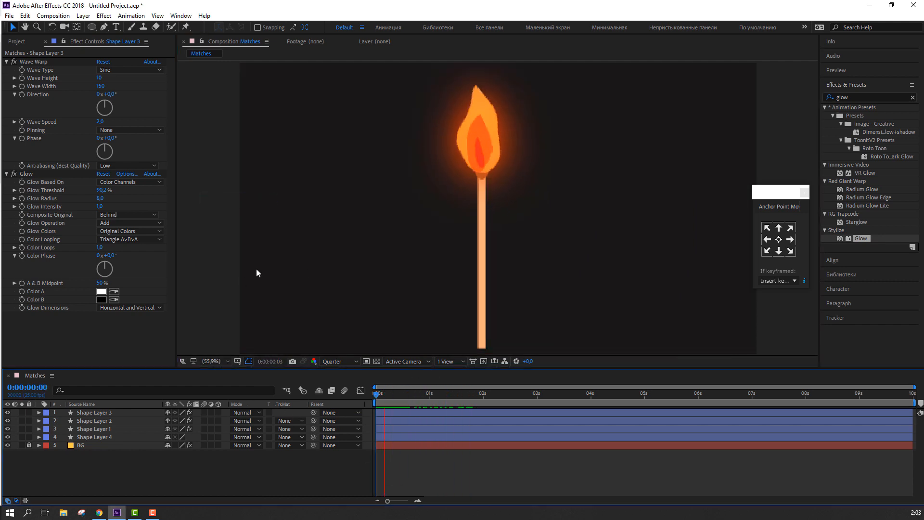
key(space)
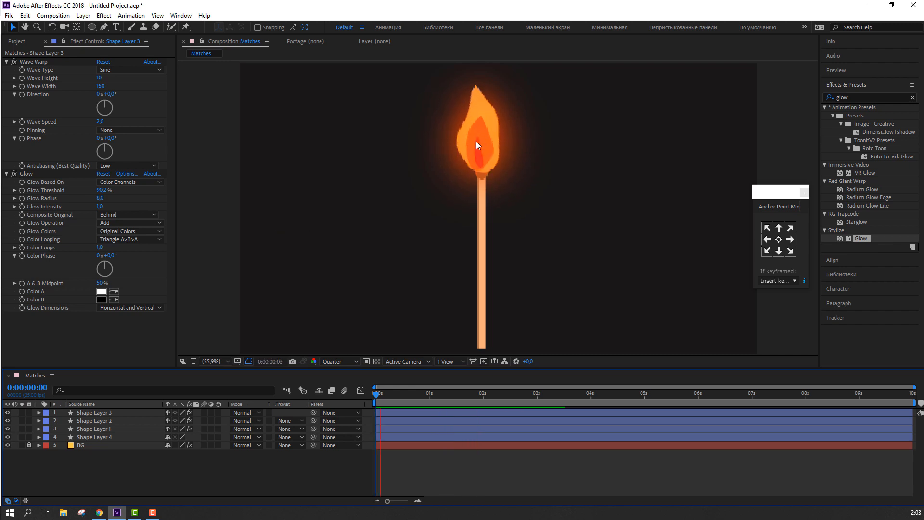
Move the middle and inner flames, Shape Layers 2 and 3, slightly up together inside the outer flame, checking other frames.
scroll(476, 141, up, 1)
click(87, 422)
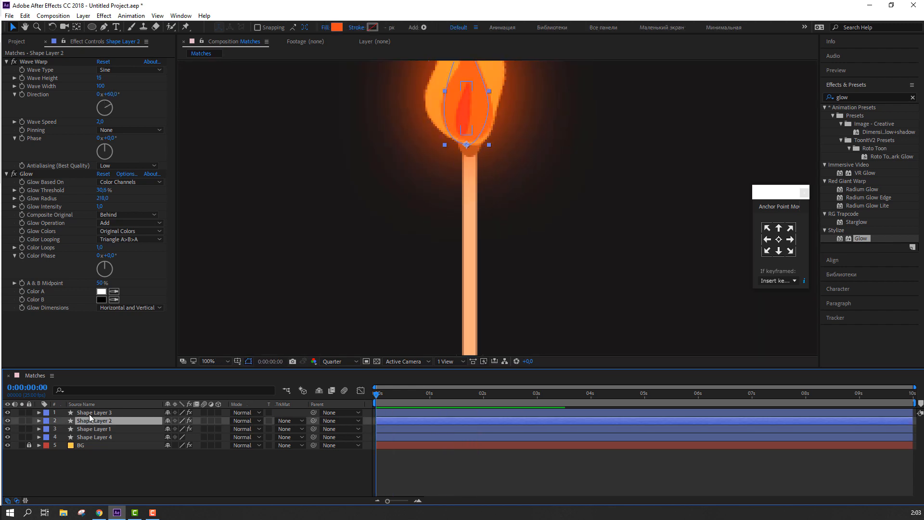
shift+click(89, 413)
drag(479, 112, 474, 190)
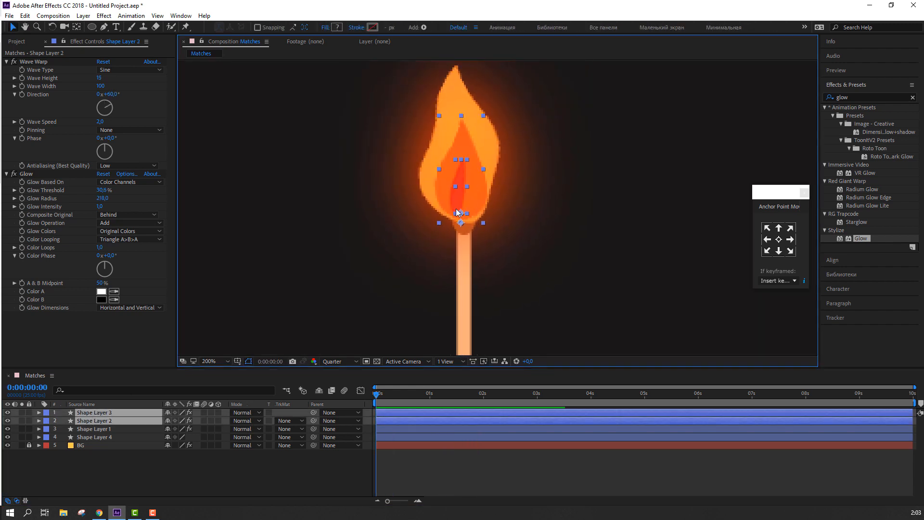
scroll(456, 209, up, 2)
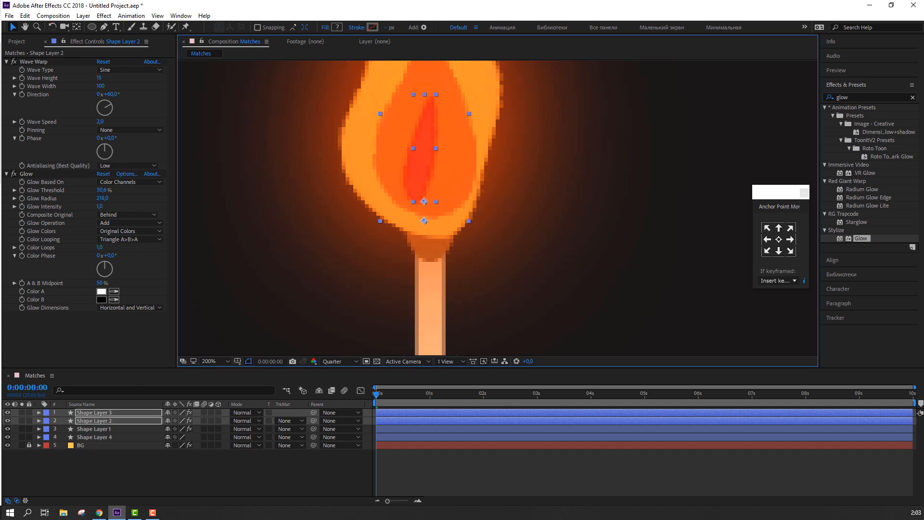
click(397, 392)
drag(401, 390, 394, 390)
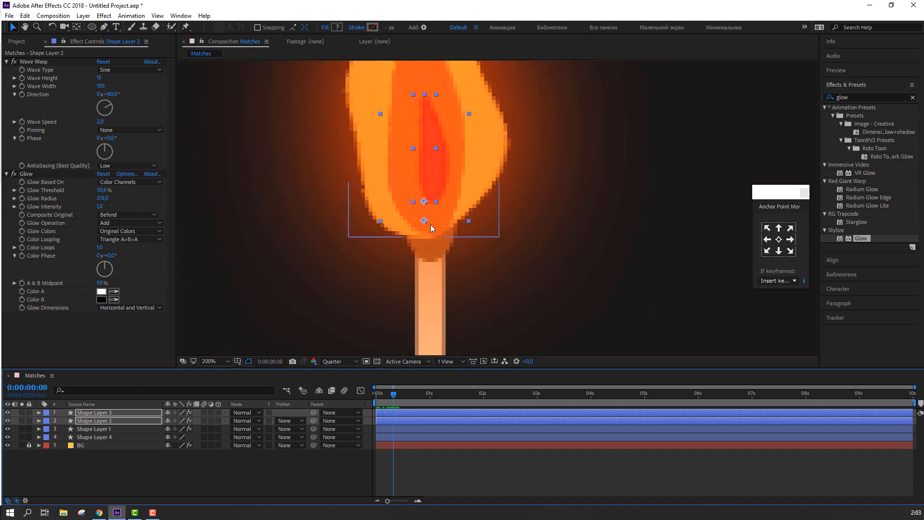
drag(427, 222, 420, 213)
scroll(397, 217, down, 1)
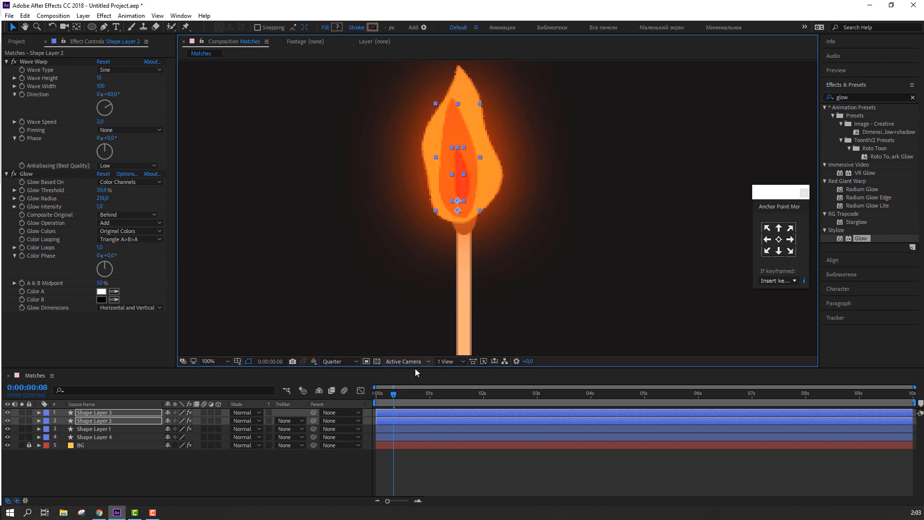
drag(395, 393, 444, 392)
key(Home)
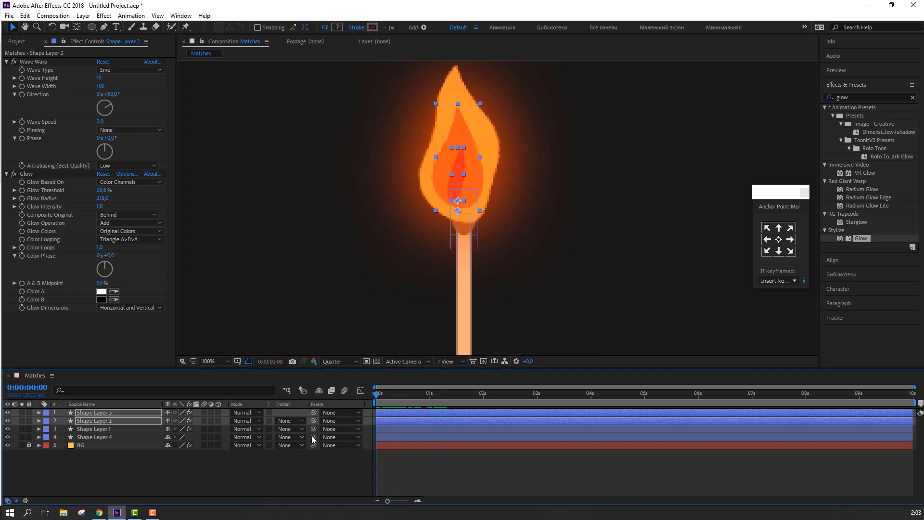
click(283, 465)
Apply the Distort Ripple effect to the middle flame, Shape Layer 2, with a radius of 10.
click(851, 91)
click(853, 93)
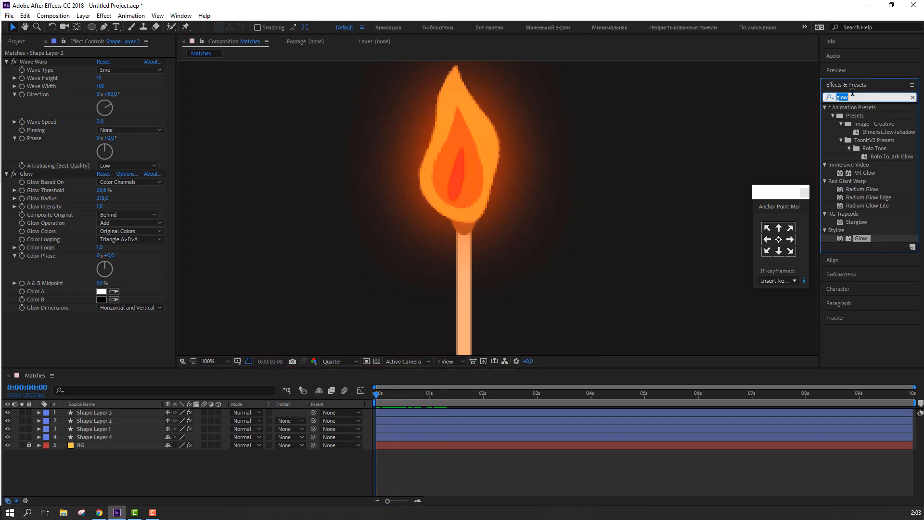
text(ripple)
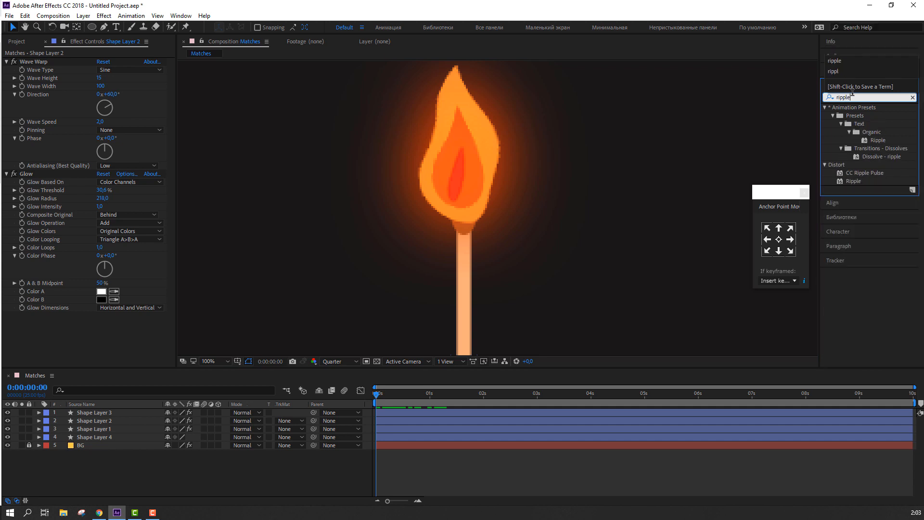
drag(854, 181, 92, 423)
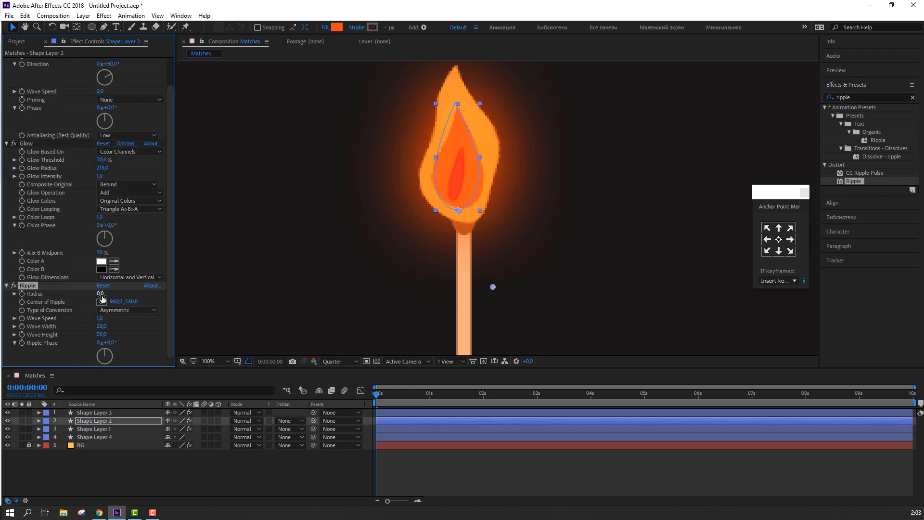
click(101, 295)
text(10)
key(Return)
click(105, 302)
text(10)
click(174, 468)
Set the middle flame's Ripple radius to 15 and its wave speed to 2, and preview the motion.
drag(377, 395, 426, 394)
click(99, 294)
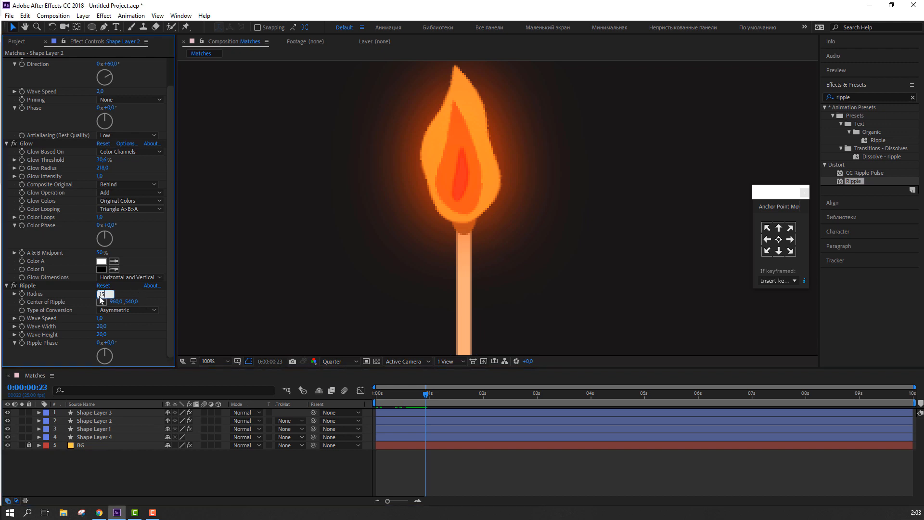
text(15)
key(Return)
click(155, 470)
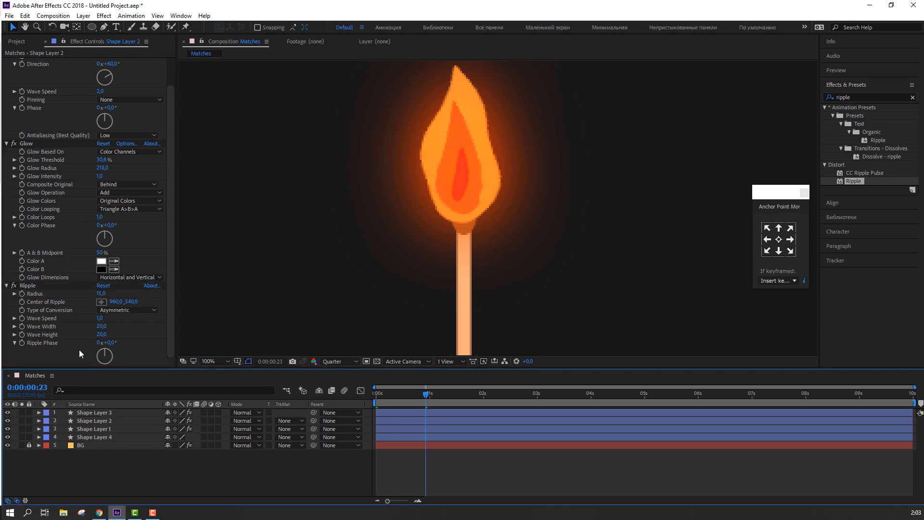
click(99, 318)
text(2)
key(Return)
click(319, 451)
key(space)
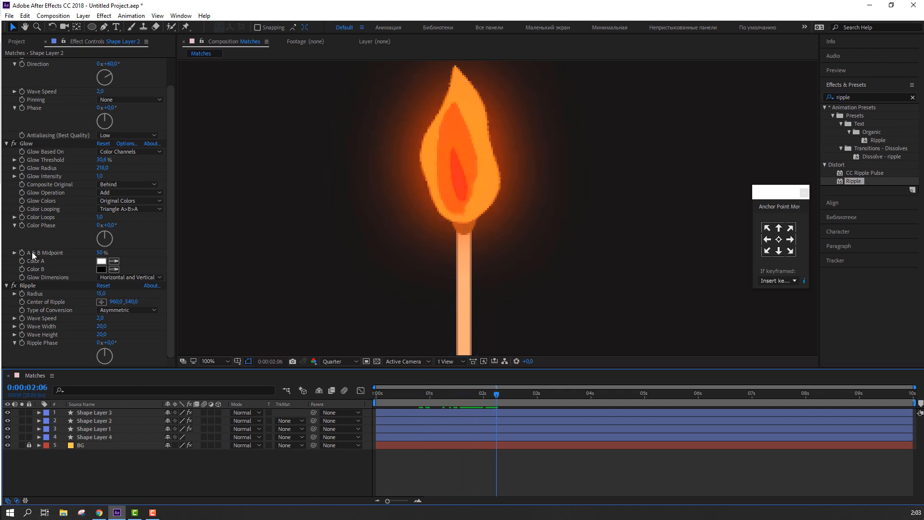
Increase the middle flame's Ripple radius to 20 and scrub through the first seconds to check it.
click(13, 286)
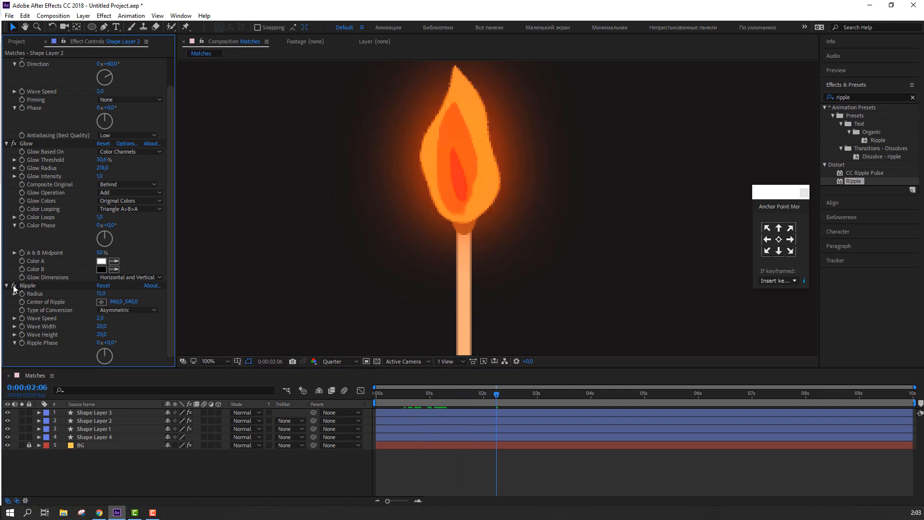
click(101, 293)
key(Return)
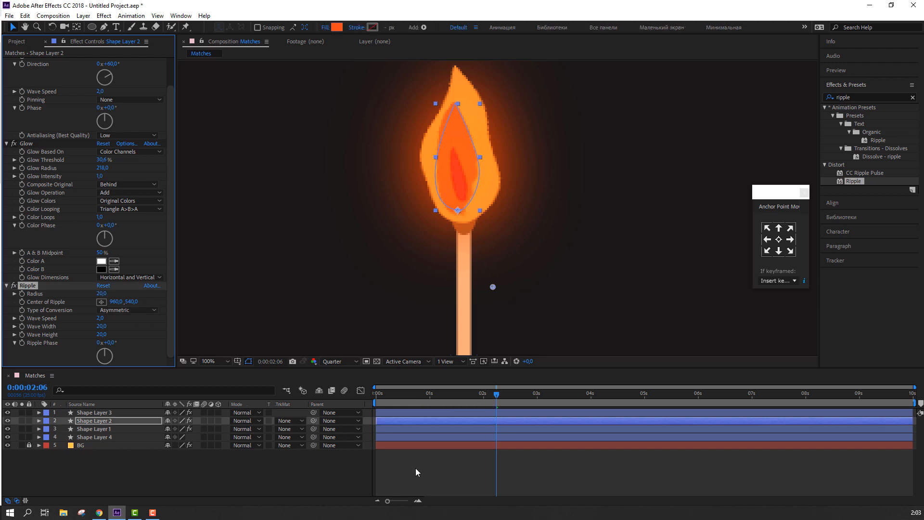
click(431, 449)
click(394, 394)
drag(403, 395, 440, 393)
Apply Ripple to the inner flame, Shape Layer 3, with a radius of 25, and preview it.
drag(853, 181, 105, 412)
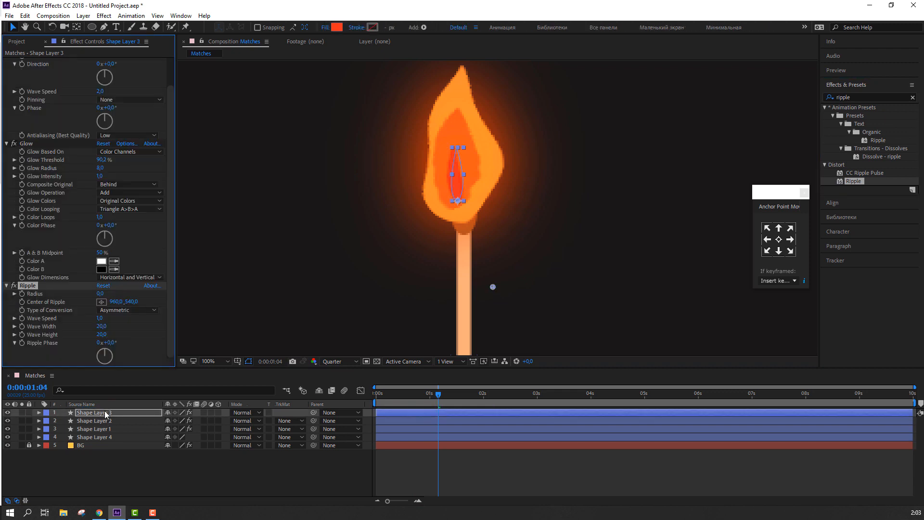
key(Return)
click(202, 457)
key(space)
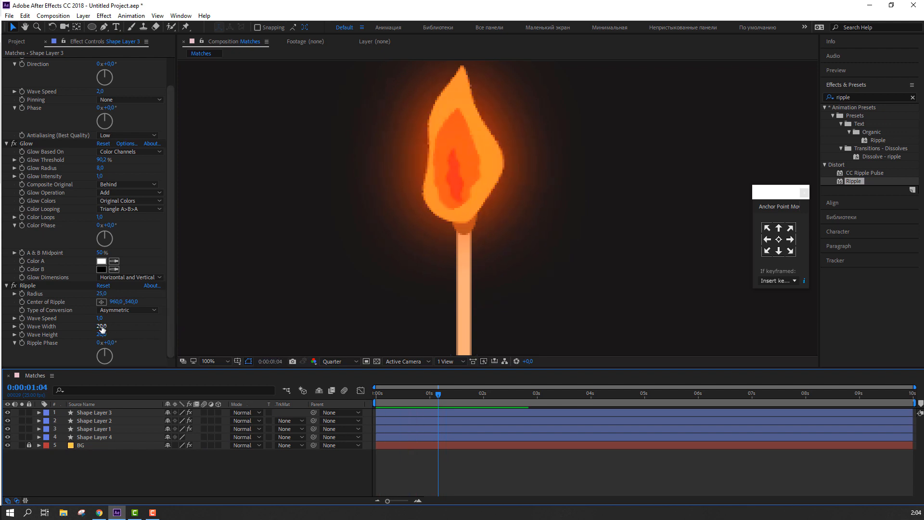
Raise the inner flame's Ripple wave width to about 37 and play the animation.
drag(101, 326, 83, 327)
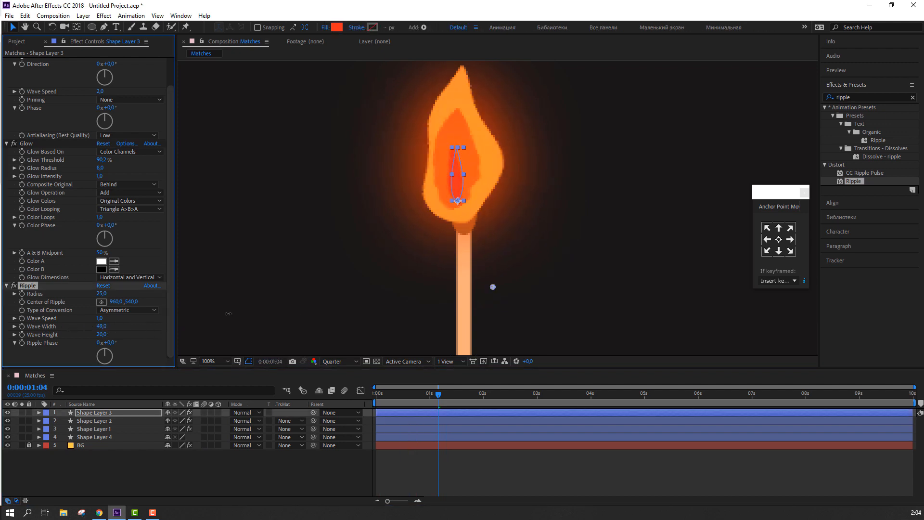
click(378, 459)
key(space)
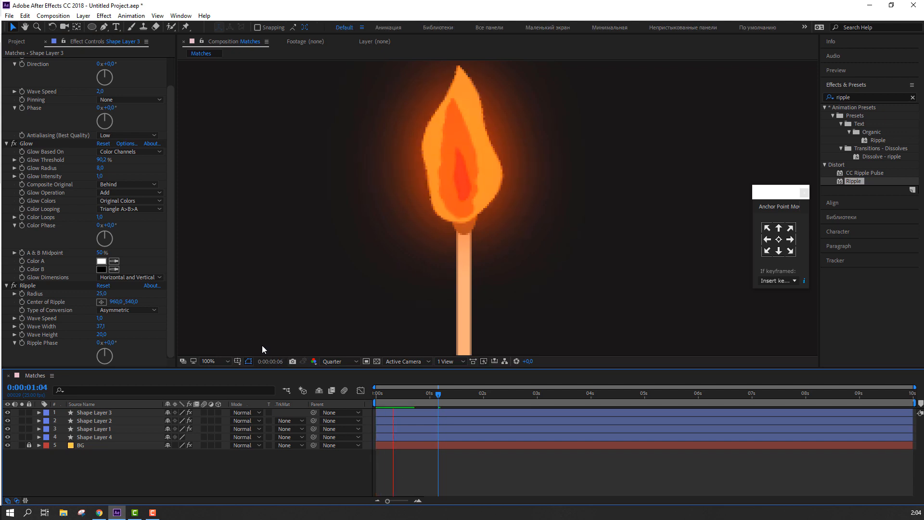
scroll(421, 227, down, 4)
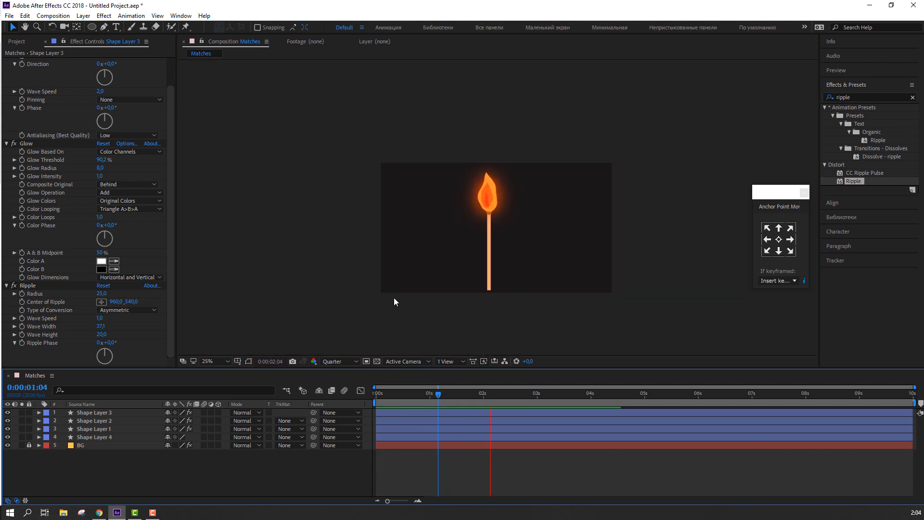
scroll(453, 306, up, 2)
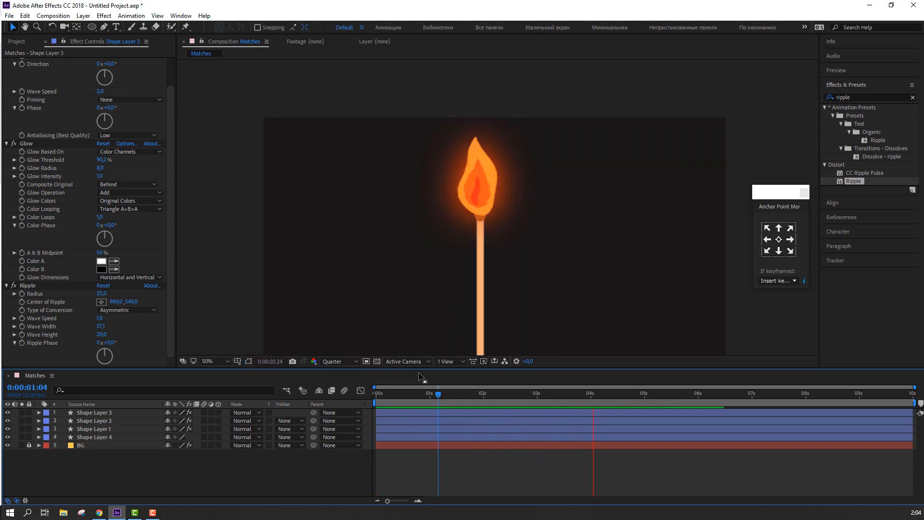
Lighten the middle flame's fill, Shape Layer 2, to the orange FA562A.
click(92, 419)
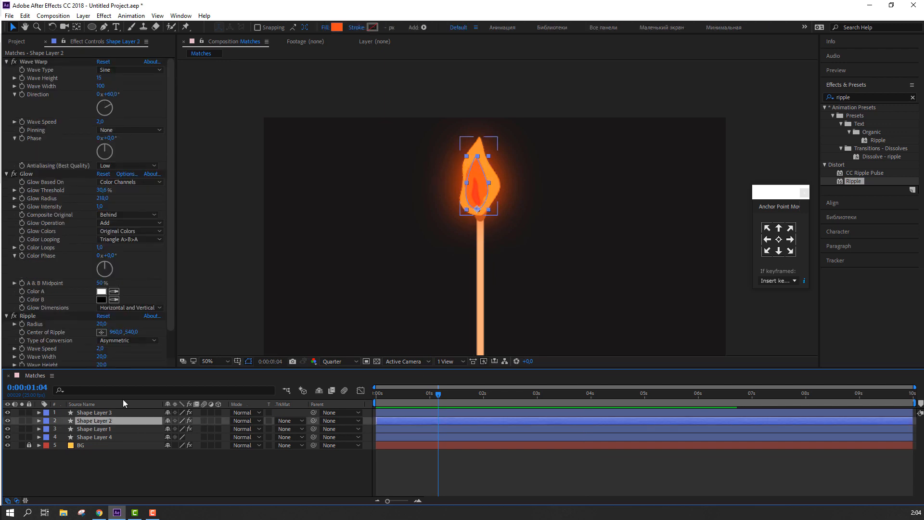
click(338, 27)
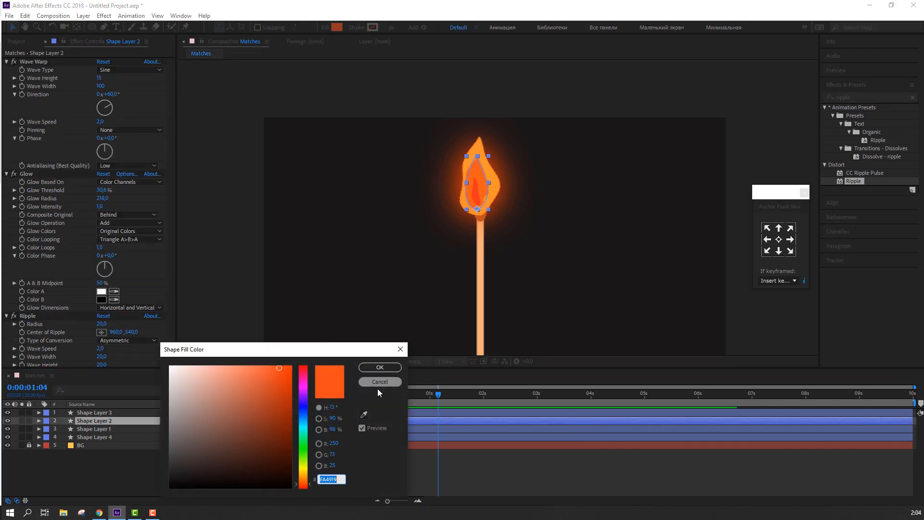
mouse_move(279, 369)
mouse_down()
mouse_move(263, 369)
mouse_move(271, 368)
mouse_up()
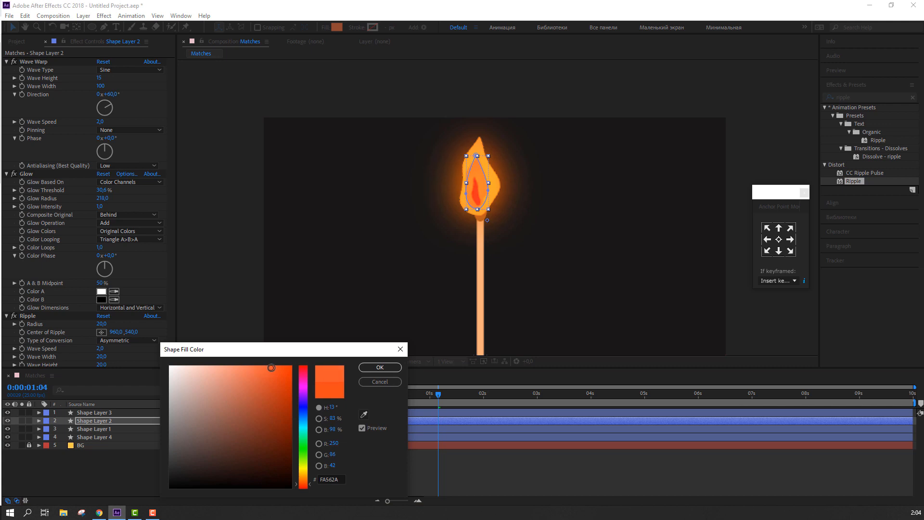
click(380, 367)
click(203, 469)
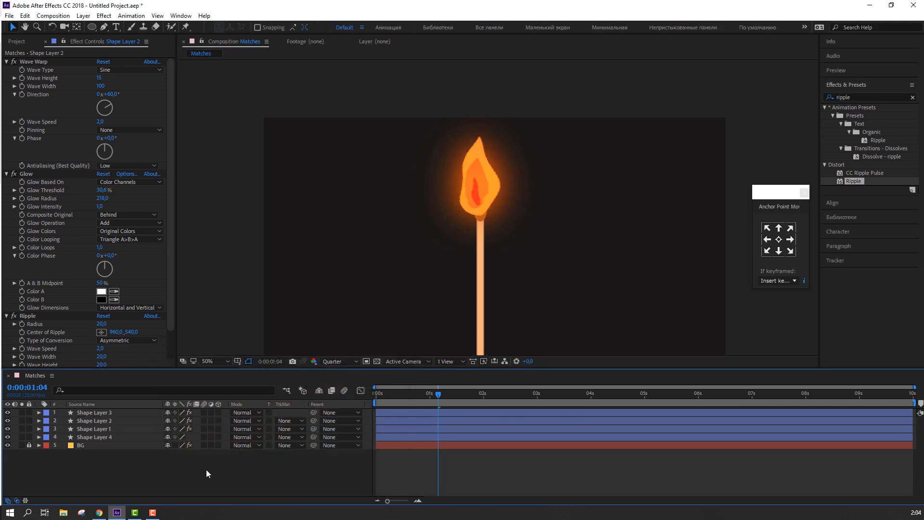
Change the inner flame's fill, Shape Layer 3, to red-orange FE350E, starting from an orange sampled off the middle flame.
click(108, 413)
click(338, 29)
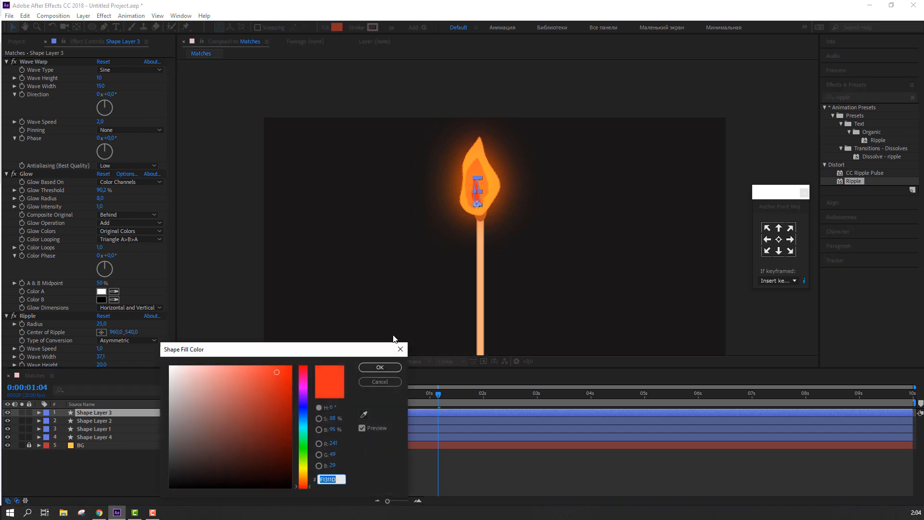
click(364, 414)
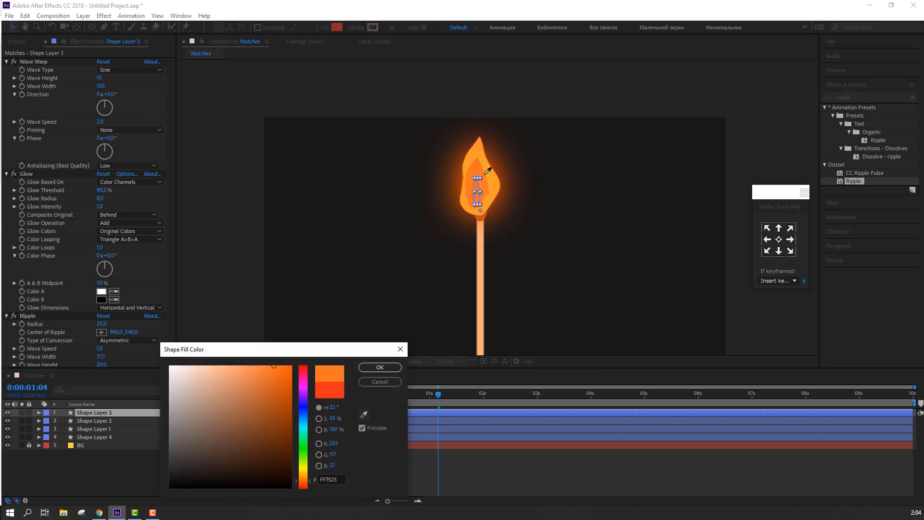
click(480, 160)
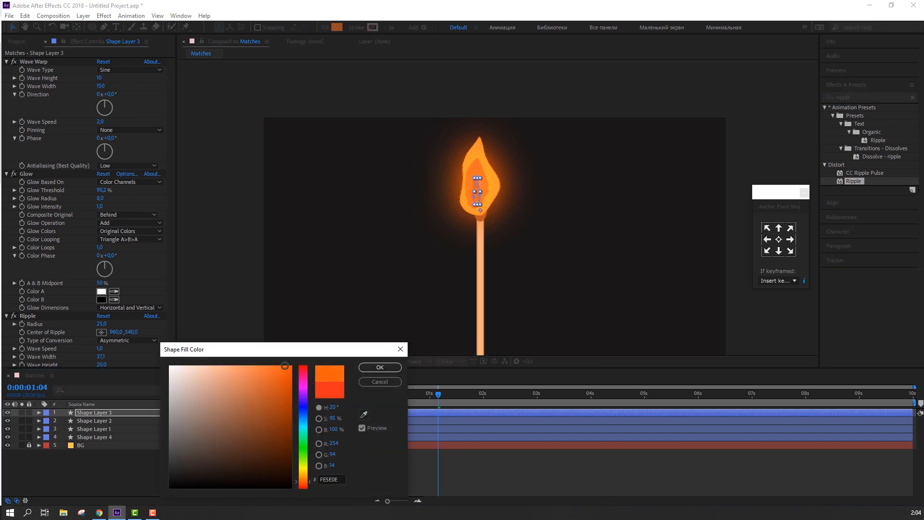
drag(305, 482, 305, 485)
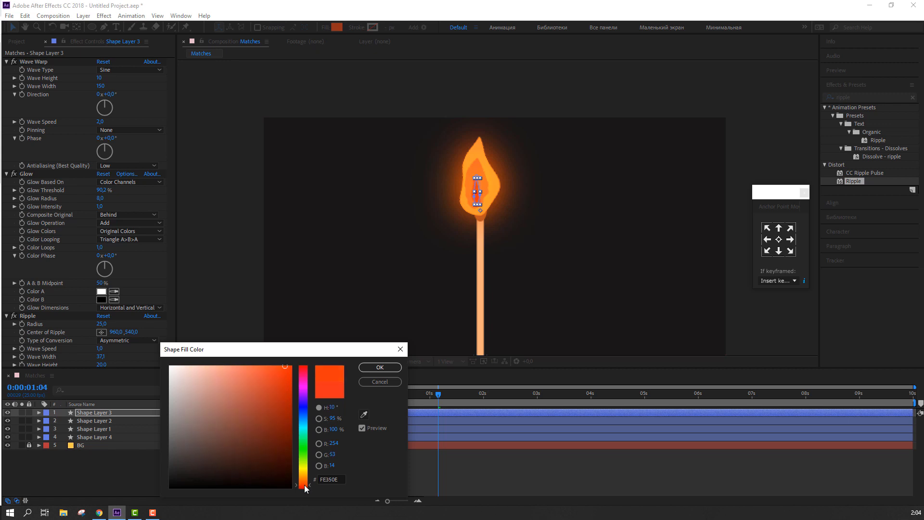
click(383, 368)
click(293, 467)
Play back the burning match and examine the flame's motion and colours both up close and in the full frame.
scroll(308, 301, down, 2)
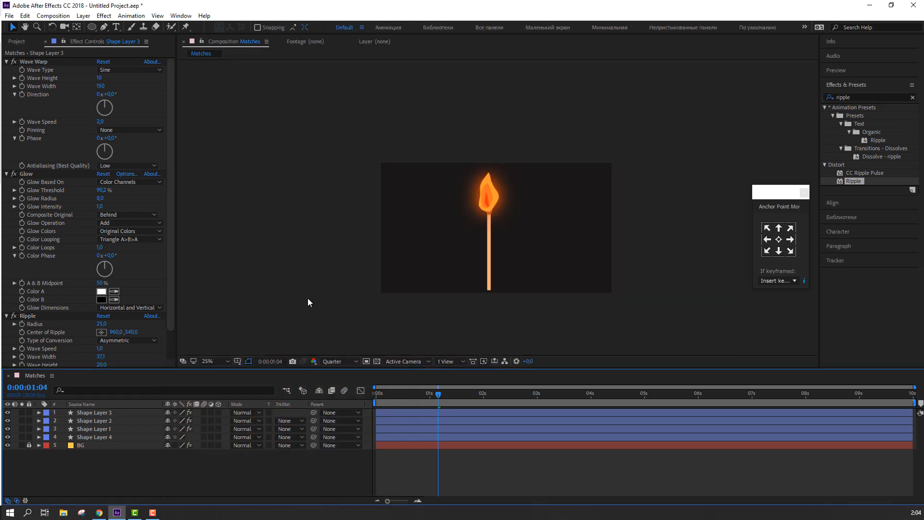
key(space)
scroll(424, 246, up, 4)
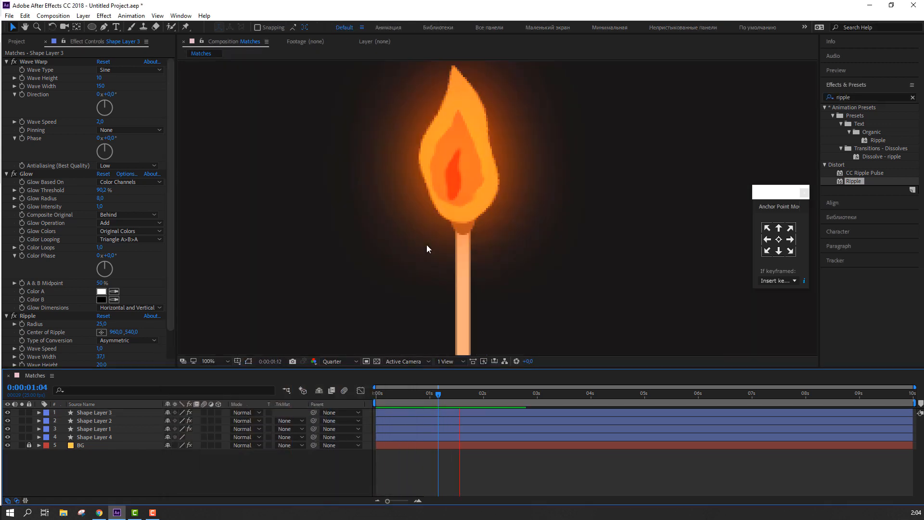
scroll(429, 250, down, 4)
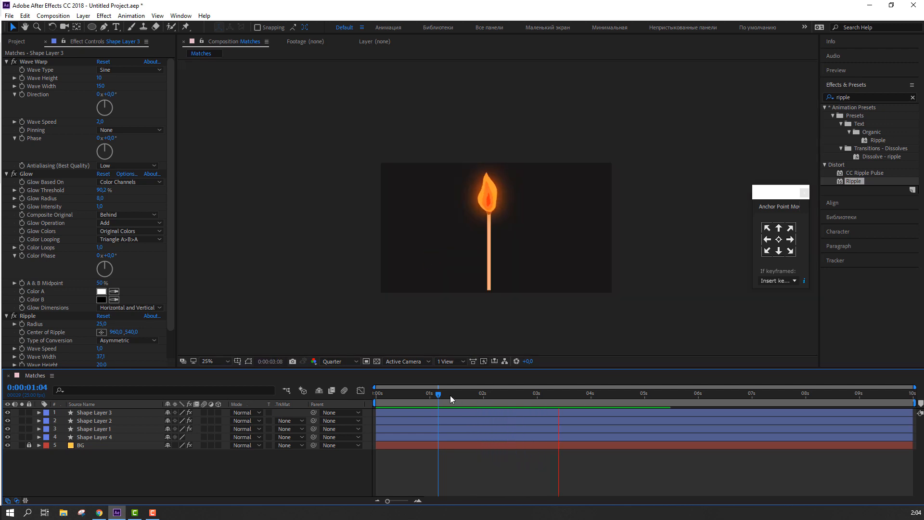
drag(451, 396, 259, 406)
click(212, 362)
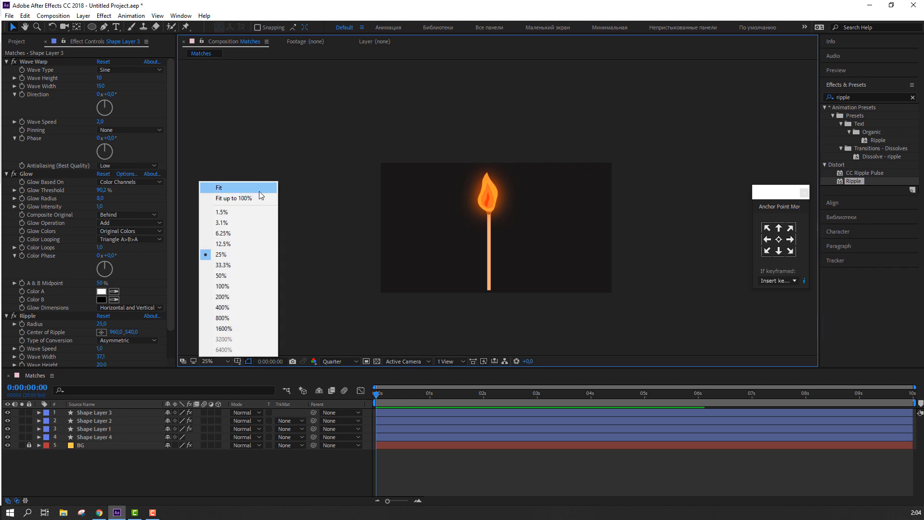
click(259, 192)
key(space)
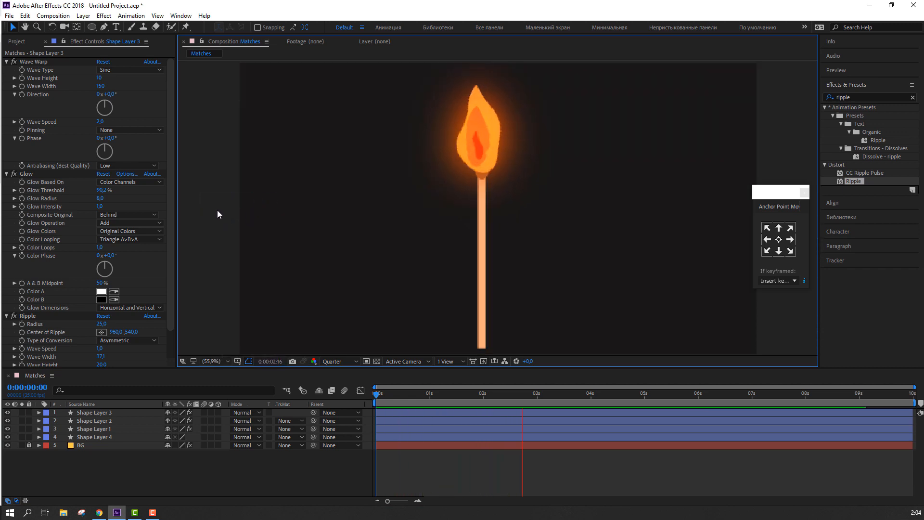
scroll(221, 208, down, 3)
scroll(224, 208, down, 1)
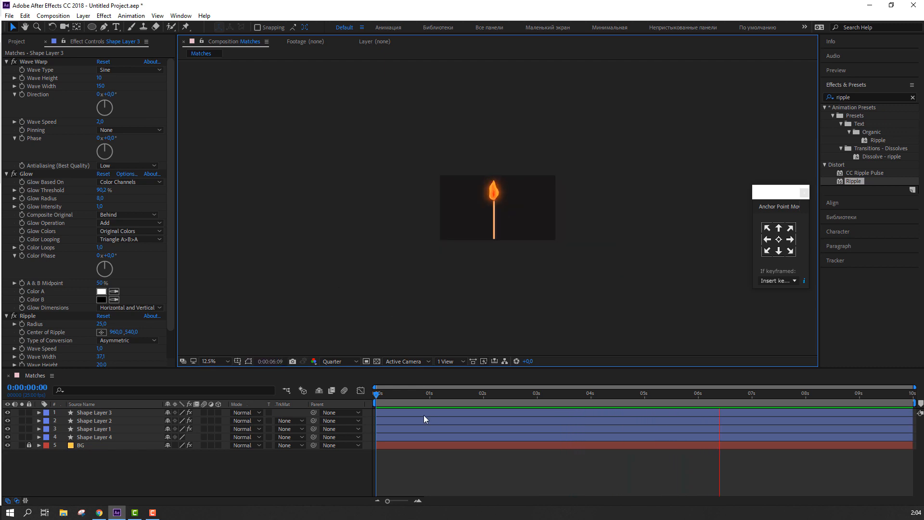
click(410, 396)
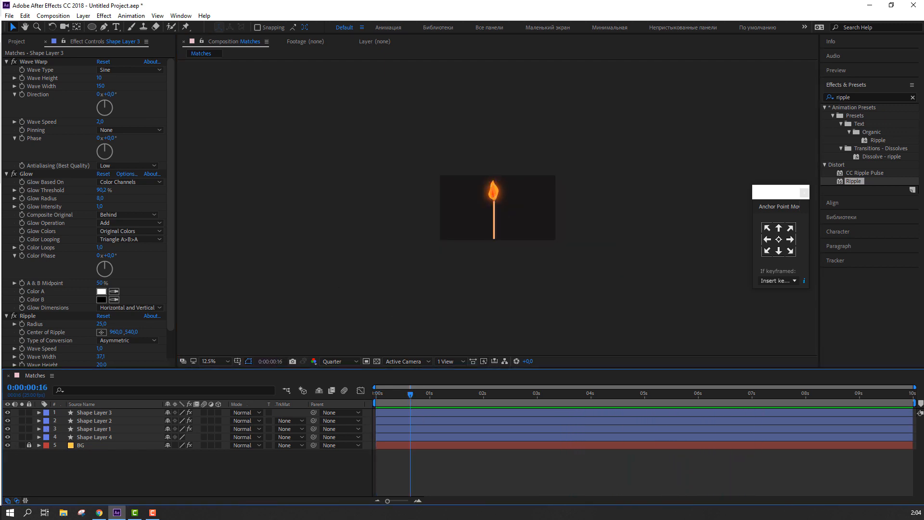